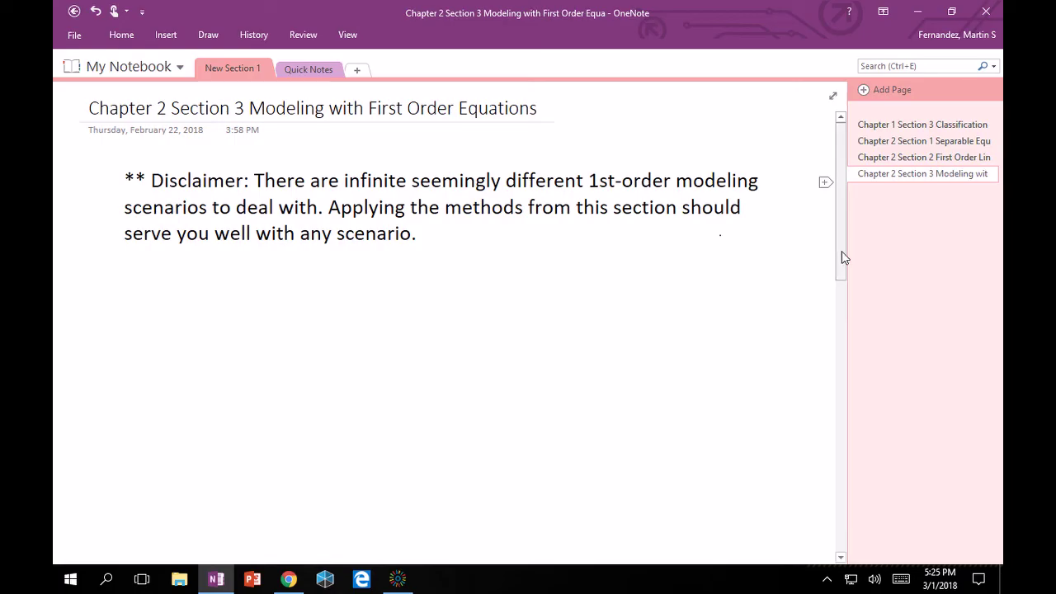
Scroll the Modeling page down past the Example to the 'Method to solve this problem' list
left_click_drag(844, 257, 850, 310)
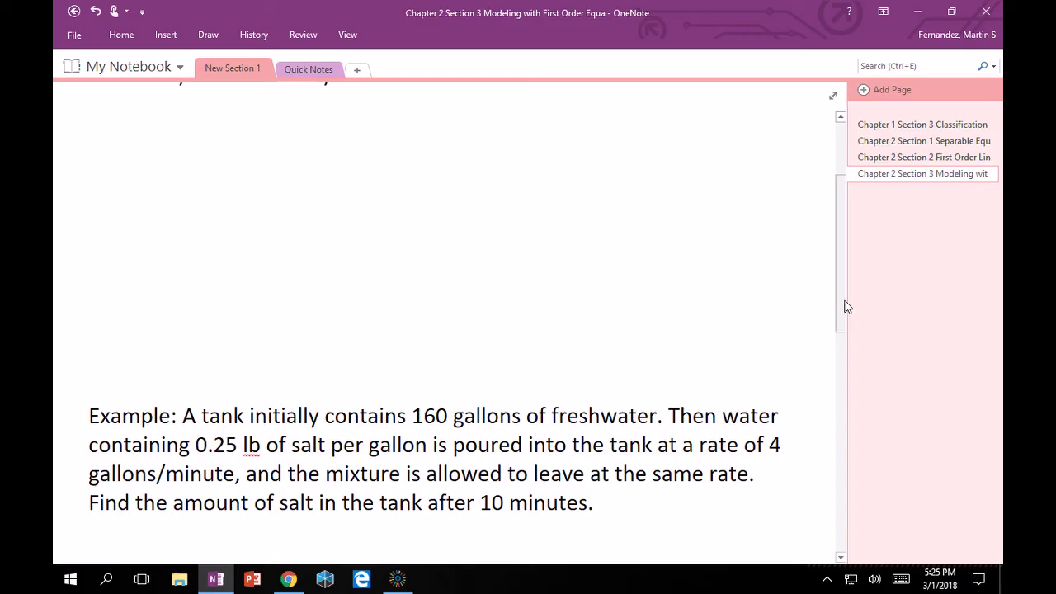
left_click_drag(841, 302, 838, 450)
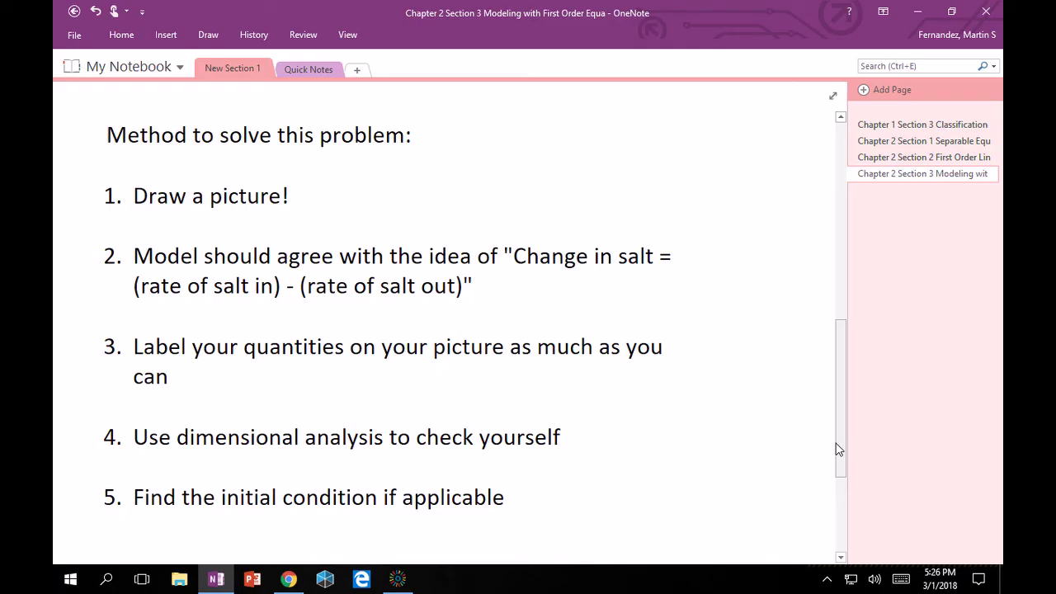
left_click(209, 34)
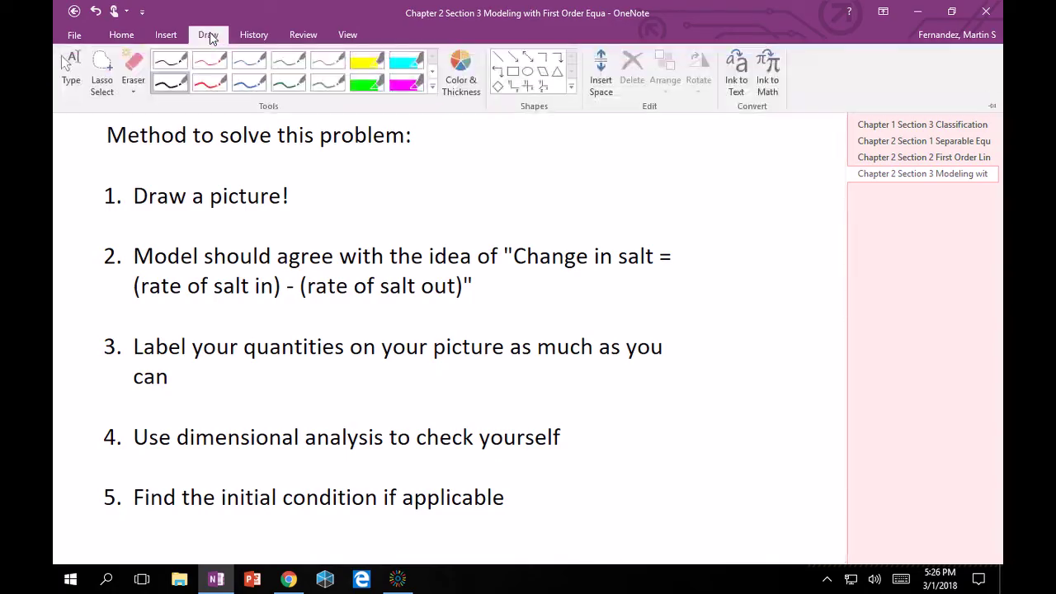
left_click(211, 36)
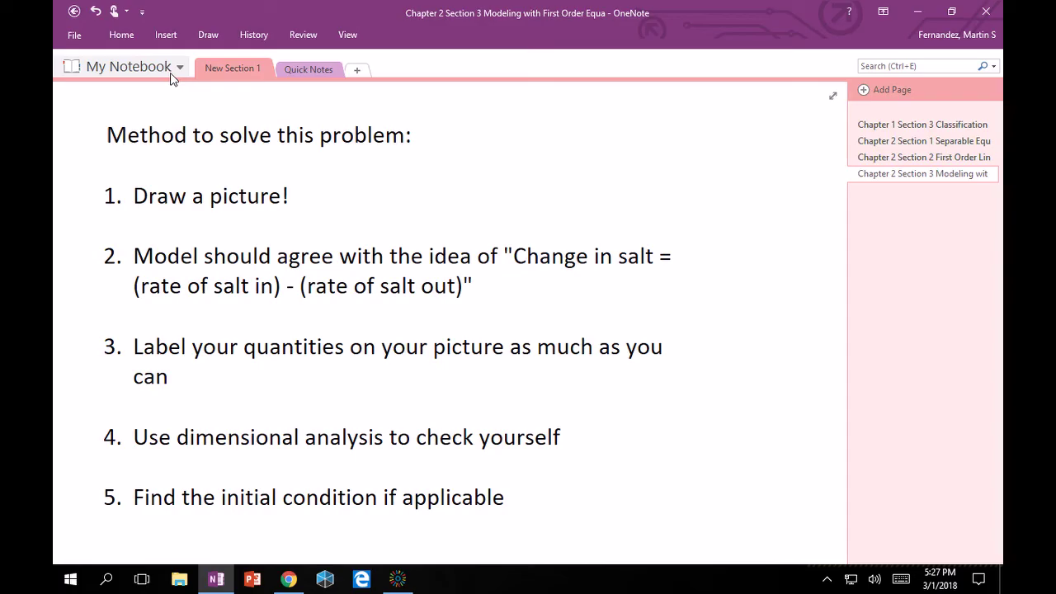
Handwrite 'lb/min' beside 'Change in salt =' and scroll down to blank space
left_click_drag(693, 252, 696, 286)
mouse_move(704, 250)
left_mouse_down()
mouse_move(706, 277)
mouse_move(716, 276)
mouse_move(706, 270)
mouse_move(697, 285)
mouse_move(735, 279)
left_mouse_up()
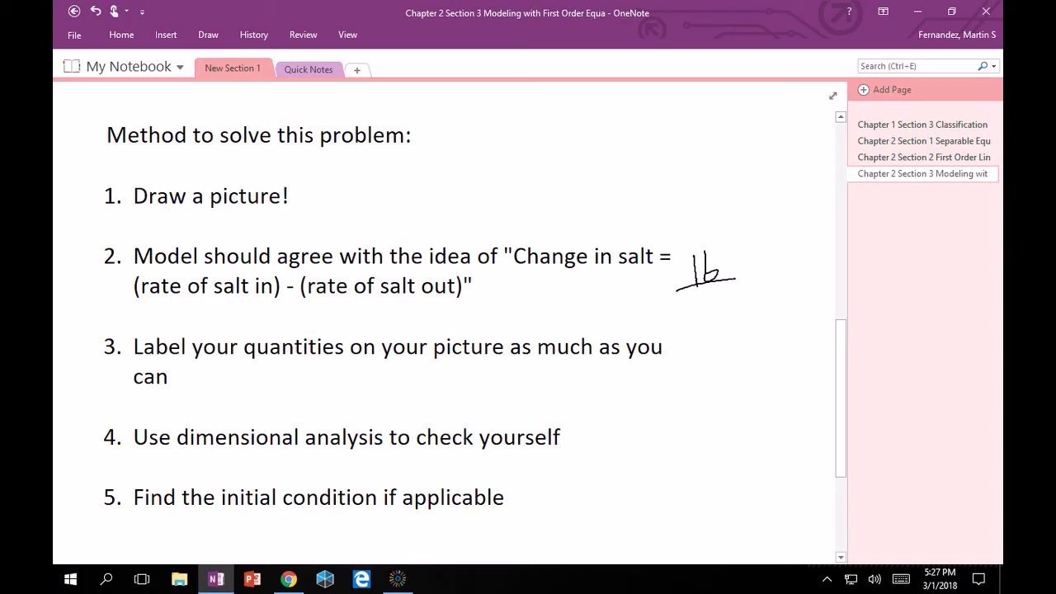
mouse_move(690, 294)
left_mouse_down()
mouse_move(691, 316)
mouse_move(699, 297)
mouse_move(708, 316)
mouse_move(732, 313)
left_mouse_up()
scroll(678, 373, "down", 5)
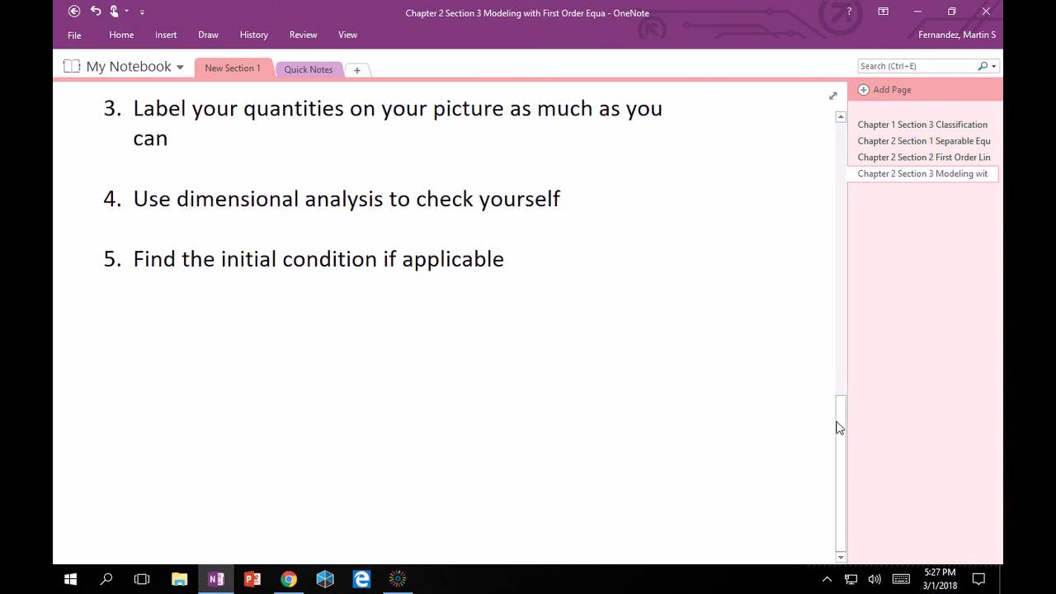
scroll(842, 561, "down", 5)
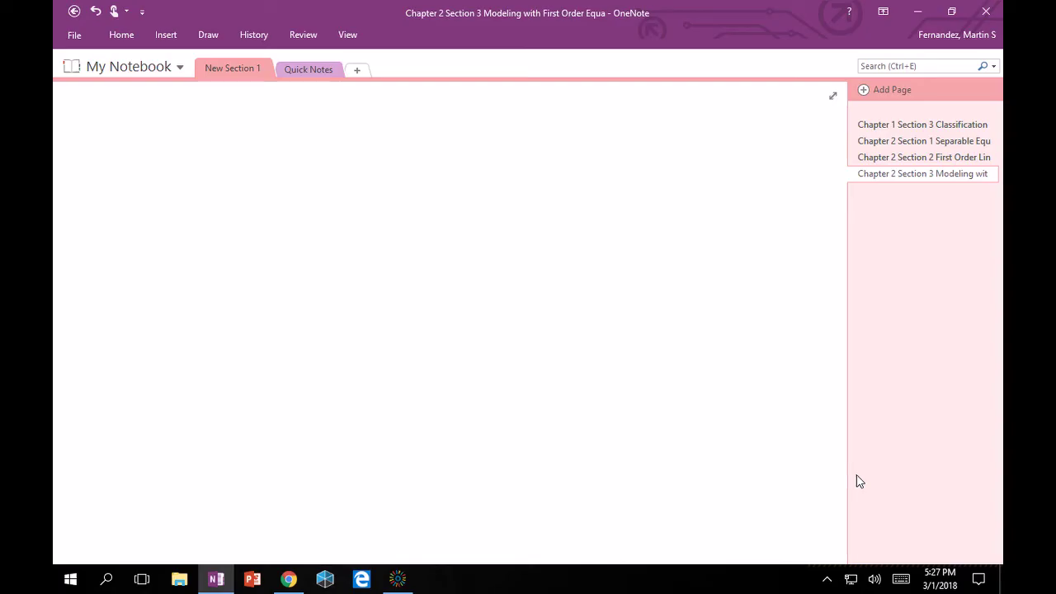
Draw the tank outline and waterline, and write 160 inside the tank
mouse_move(242, 260)
left_mouse_down()
mouse_move(246, 417)
mouse_move(368, 422)
mouse_move(361, 263)
left_mouse_up()
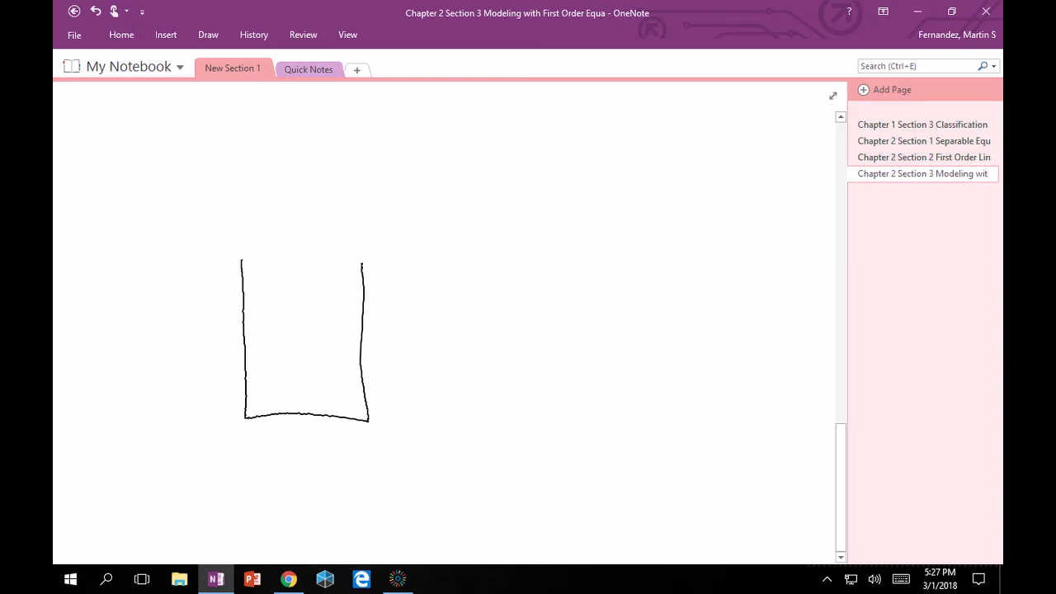
mouse_move(250, 332)
left_mouse_down()
mouse_move(298, 326)
mouse_move(315, 305)
mouse_move(335, 332)
mouse_move(366, 322)
left_mouse_up()
mouse_move(273, 347)
left_mouse_down()
mouse_move(275, 372)
mouse_move(287, 345)
mouse_move(287, 371)
mouse_move(284, 360)
mouse_move(302, 348)
mouse_move(297, 371)
mouse_move(304, 349)
mouse_move(303, 397)
left_mouse_up()
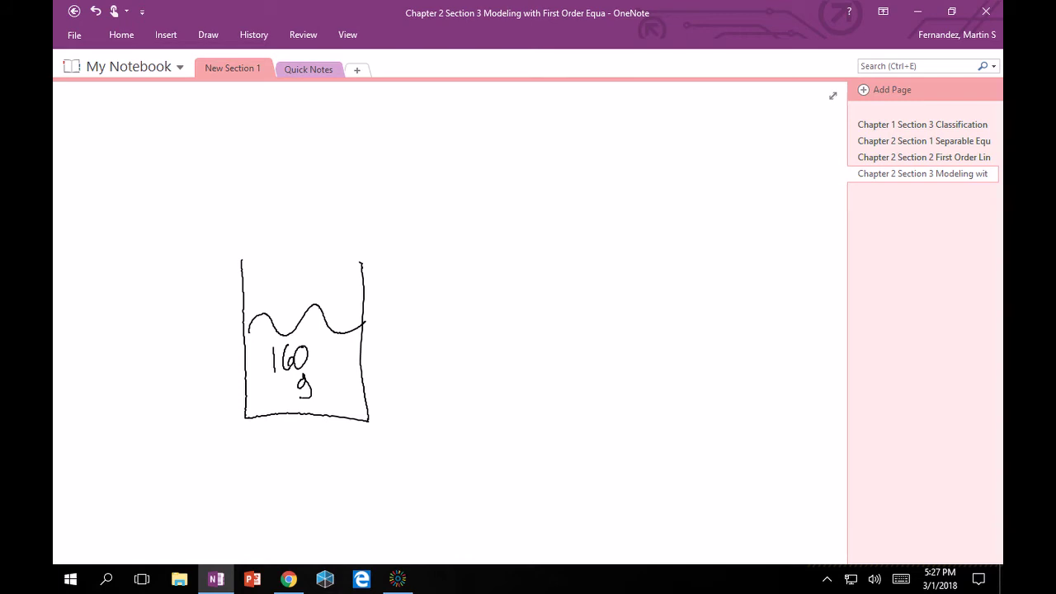
Draw the inflow pipe above the tank with salt specks and salty water flowing out
mouse_move(208, 214)
left_mouse_down()
mouse_move(284, 205)
mouse_move(289, 264)
left_mouse_up()
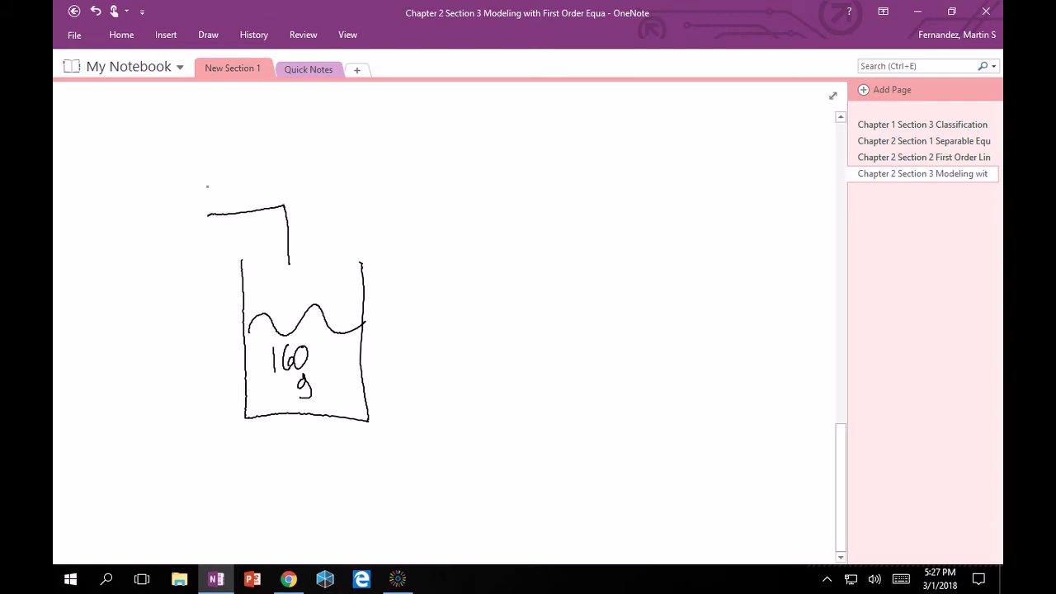
mouse_move(203, 187)
left_mouse_down()
mouse_move(311, 181)
mouse_move(324, 191)
mouse_move(324, 247)
left_mouse_up()
left_click_drag(231, 202, 239, 190)
left_click(252, 199)
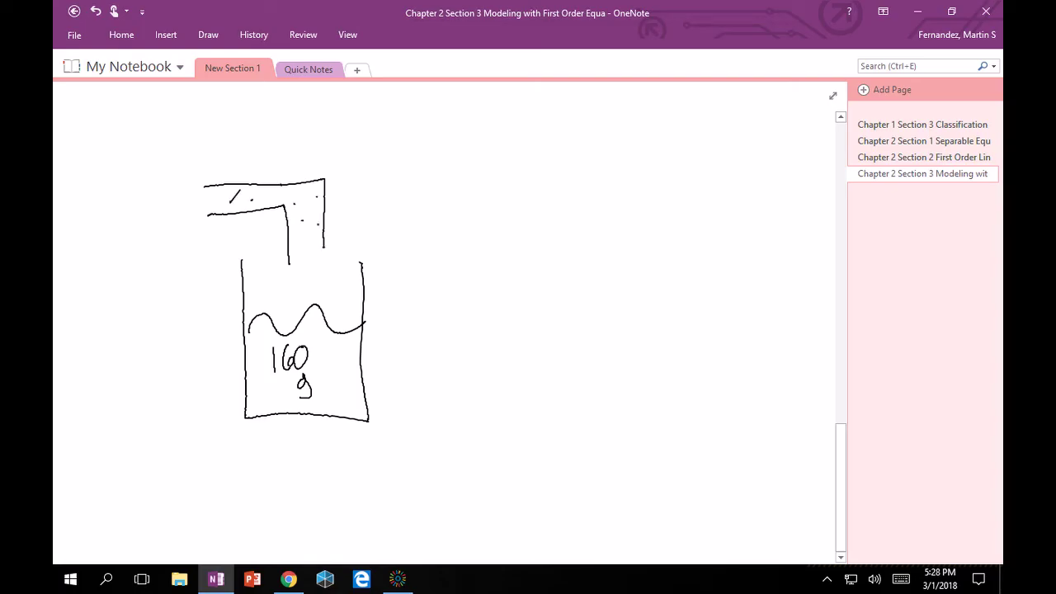
left_click_drag(300, 256, 316, 260)
mouse_move(240, 191)
left_mouse_down()
mouse_move(311, 212)
mouse_move(302, 285)
left_mouse_up()
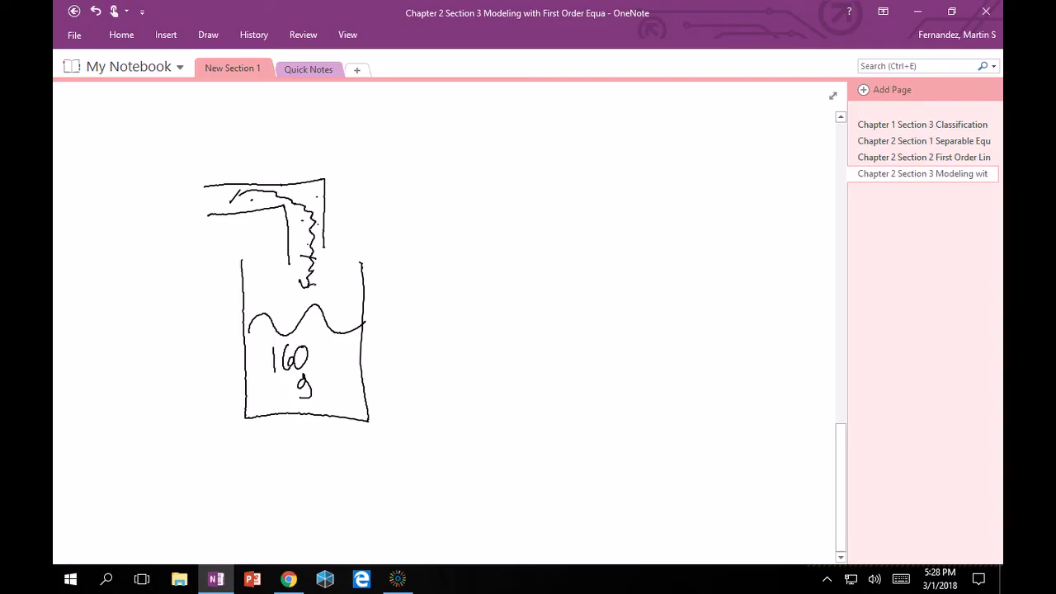
Write 1/4 beside the pipe, erasing and rewriting the badly drawn 4 with the black pen
mouse_move(346, 153)
left_mouse_down()
mouse_move(346, 176)
mouse_move(361, 175)
mouse_move(345, 210)
left_mouse_up()
left_click(208, 35)
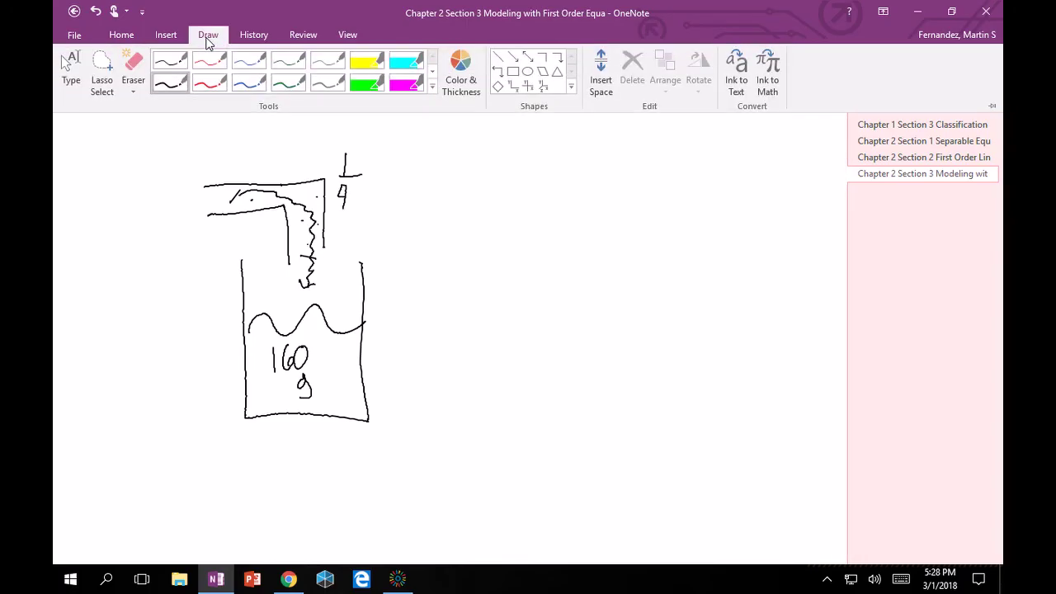
left_click_drag(340, 191, 353, 200)
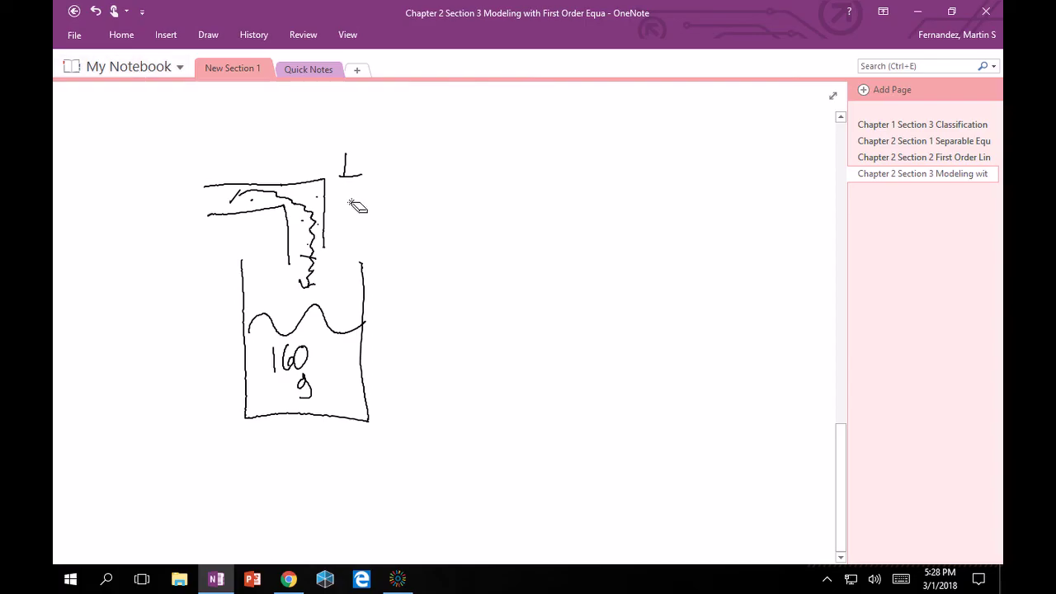
left_click(208, 36)
left_click(170, 80)
left_click_drag(343, 185, 355, 195)
left_click_drag(352, 180, 347, 212)
Complete the inflow labels as 1/4 lb/gal and 4 gal/min
mouse_move(386, 150)
left_mouse_down()
mouse_move(389, 178)
mouse_move(399, 178)
mouse_move(395, 168)
mouse_move(424, 183)
left_mouse_up()
mouse_move(386, 193)
left_mouse_down()
mouse_move(381, 219)
mouse_move(408, 214)
left_mouse_up()
left_click_drag(416, 191, 417, 217)
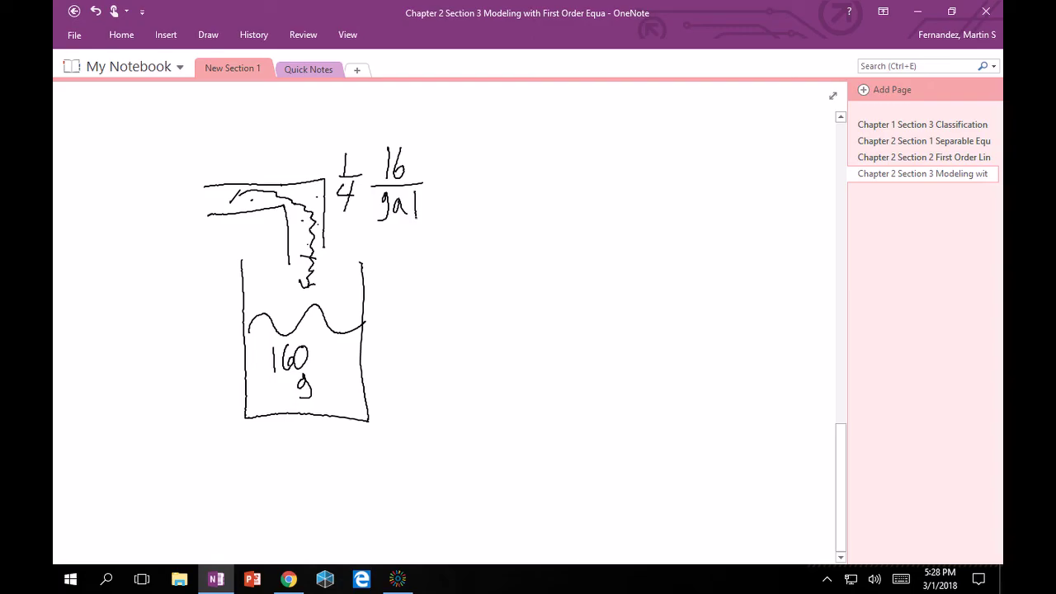
left_click_drag(456, 164, 467, 180)
mouse_move(468, 159)
left_mouse_down()
mouse_move(467, 195)
mouse_move(496, 192)
mouse_move(486, 194)
left_mouse_up()
left_click_drag(507, 174, 512, 193)
mouse_move(515, 159)
left_mouse_down()
mouse_move(516, 191)
mouse_move(526, 191)
mouse_move(498, 218)
mouse_move(510, 218)
left_mouse_up()
mouse_move(513, 203)
left_mouse_down()
mouse_move(515, 219)
mouse_move(528, 217)
left_mouse_up()
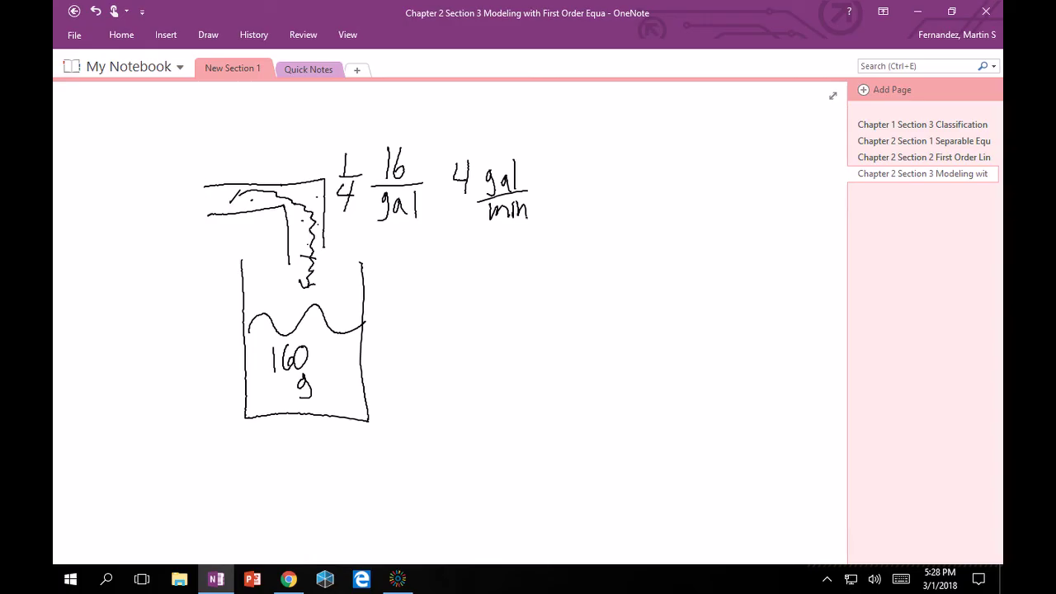
Draw the outflow pipe leaving the tank's side with its downward walls
left_click_drag(365, 396, 435, 397)
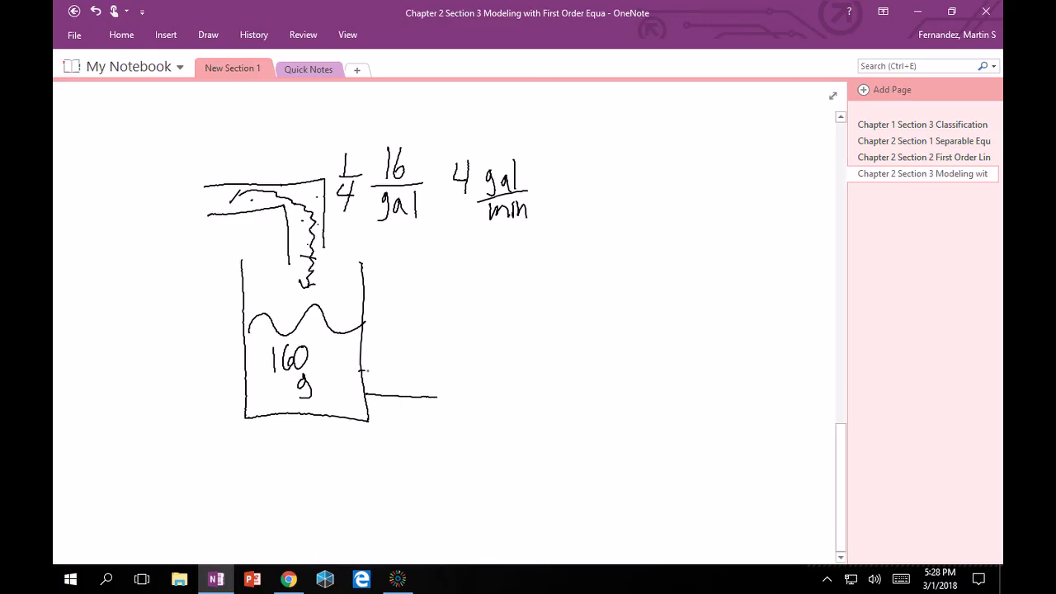
mouse_move(365, 372)
left_mouse_down()
mouse_move(486, 373)
mouse_move(483, 420)
left_mouse_up()
left_click_drag(435, 395, 436, 439)
left_click_drag(481, 413, 479, 441)
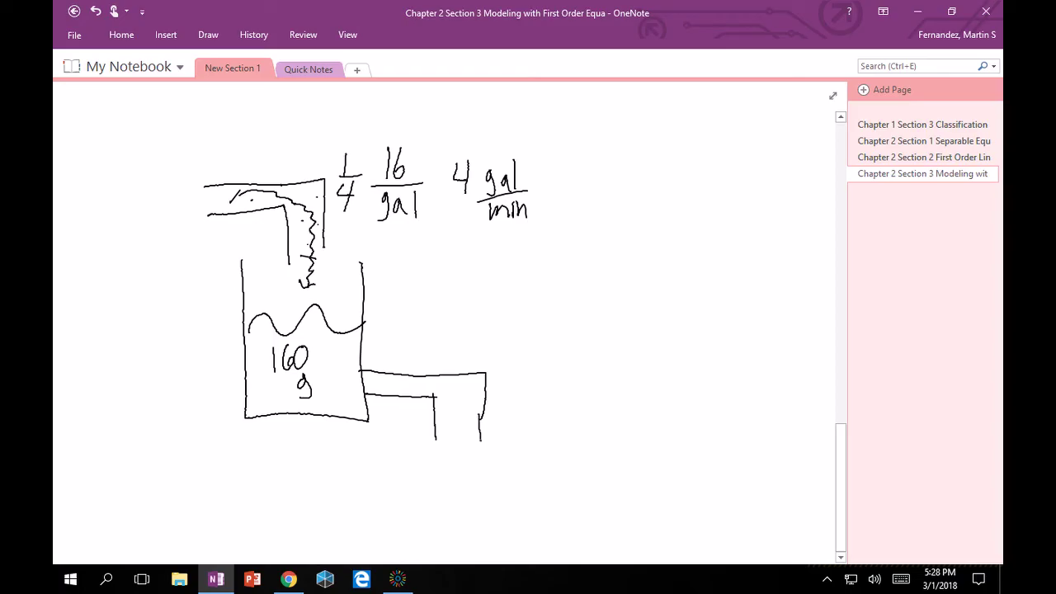
Label the outflow 4 gal/min and circle the inflow pipe with its labels
mouse_move(501, 357)
left_mouse_down()
mouse_move(515, 368)
mouse_move(512, 385)
left_mouse_up()
mouse_move(411, 380)
left_mouse_down()
mouse_move(457, 385)
mouse_move(460, 422)
mouse_move(444, 424)
mouse_move(473, 417)
left_mouse_up()
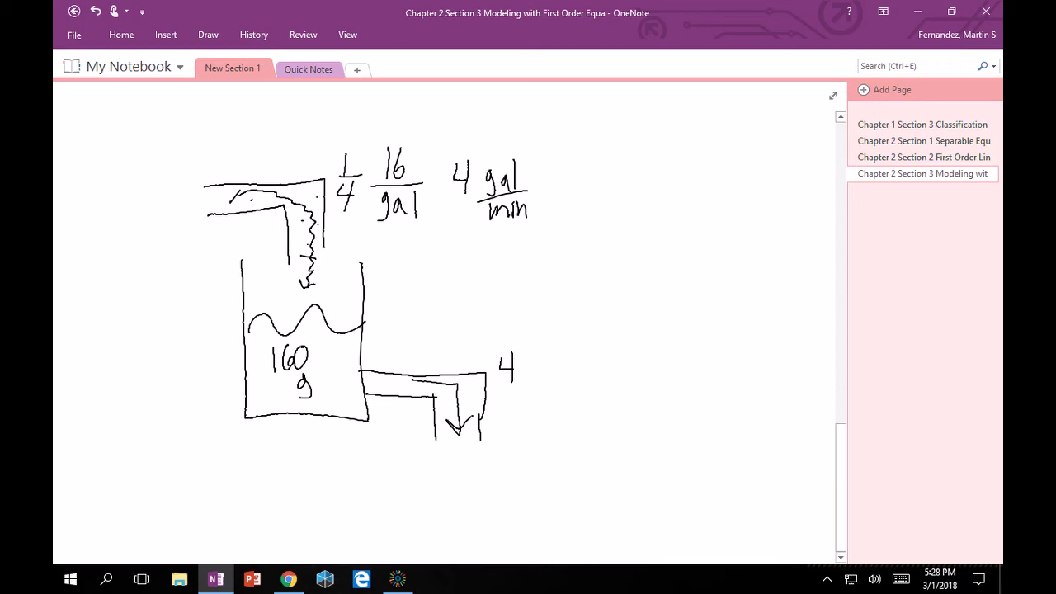
mouse_move(538, 346)
left_mouse_down()
mouse_move(546, 363)
mouse_move(538, 366)
left_mouse_up()
mouse_move(555, 350)
left_mouse_down()
mouse_move(528, 357)
mouse_move(561, 365)
mouse_move(536, 370)
mouse_move(575, 386)
left_mouse_up()
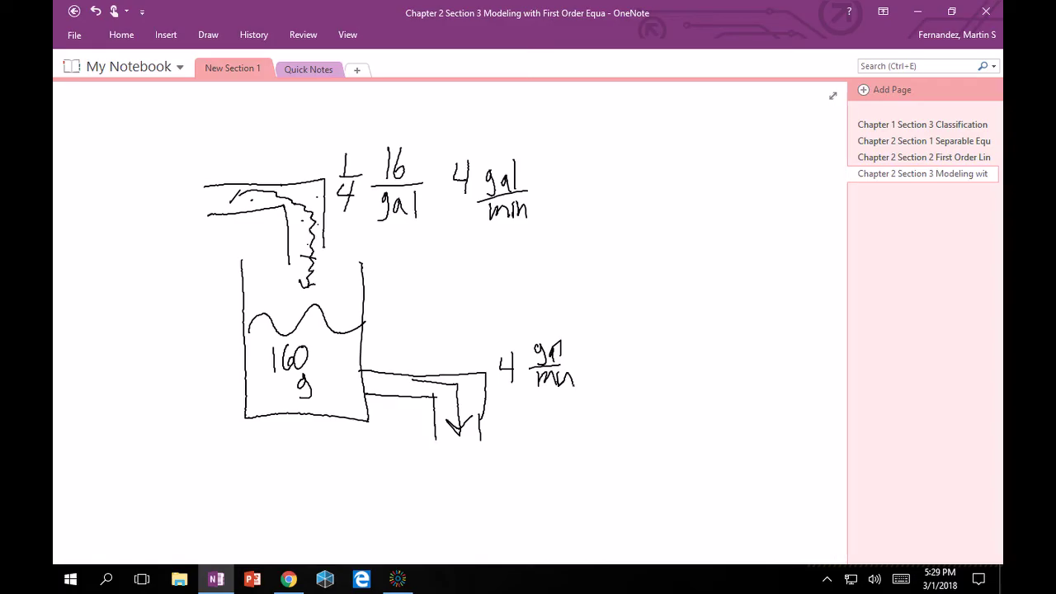
mouse_move(451, 121)
left_mouse_down()
mouse_move(406, 109)
mouse_move(311, 112)
mouse_move(213, 149)
mouse_move(177, 204)
mouse_move(189, 235)
mouse_move(235, 263)
mouse_move(305, 281)
mouse_move(519, 257)
mouse_move(554, 216)
mouse_move(523, 153)
mouse_move(459, 123)
mouse_move(421, 121)
left_mouse_up()
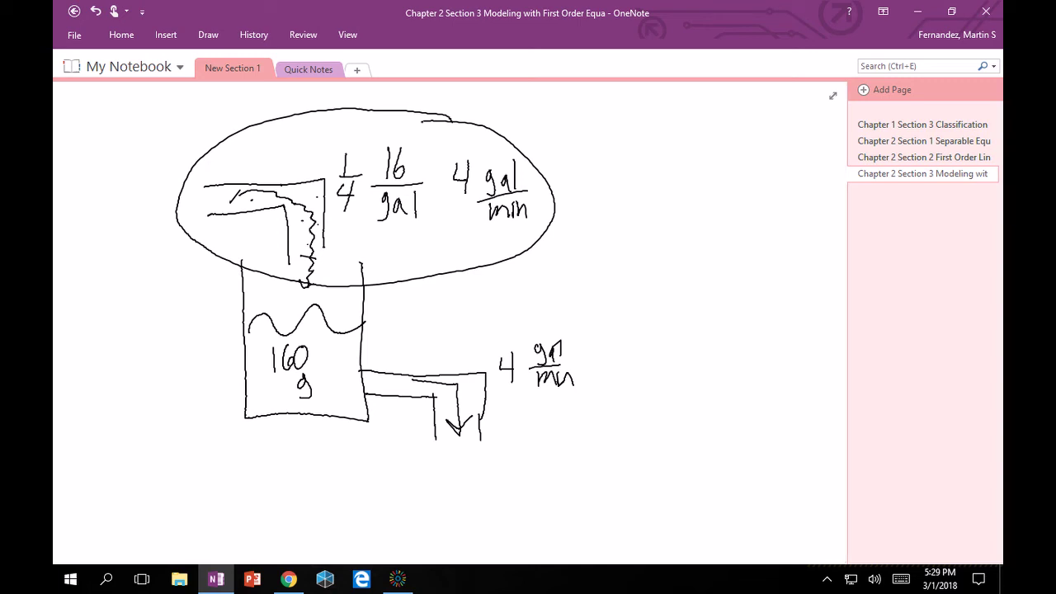
Write dQ/dt = 1/4 to begin the inflow rate
mouse_move(606, 132)
left_mouse_down()
mouse_move(606, 164)
mouse_move(594, 164)
mouse_move(611, 168)
left_mouse_up()
mouse_move(624, 145)
left_mouse_down()
mouse_move(616, 152)
mouse_move(632, 149)
mouse_move(634, 170)
mouse_move(652, 171)
mouse_move(606, 208)
mouse_move(675, 176)
mouse_move(682, 162)
left_mouse_up()
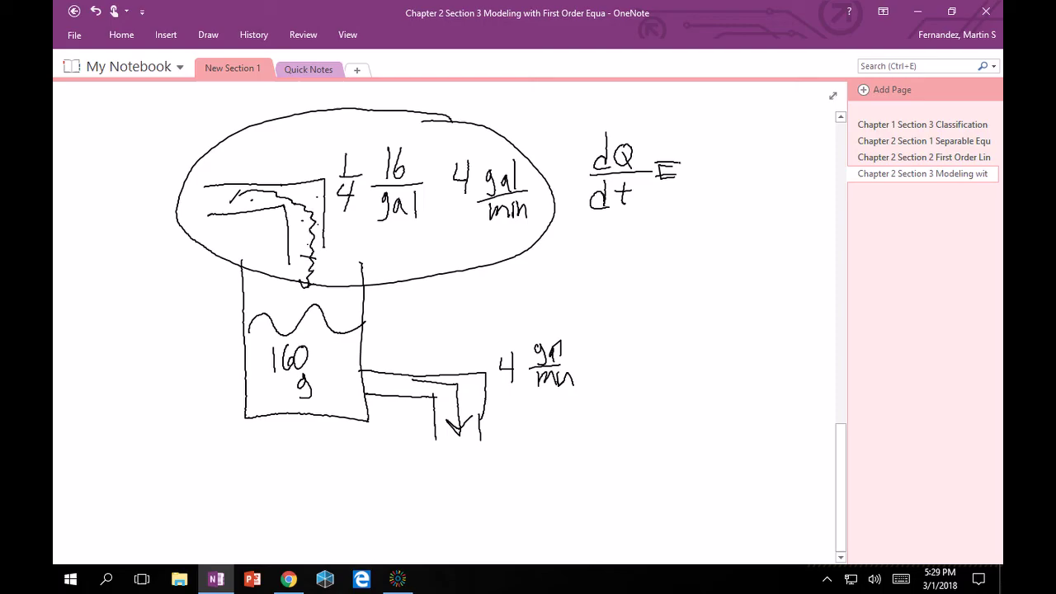
left_click_drag(704, 142, 705, 163)
mouse_move(692, 170)
left_mouse_down()
mouse_move(715, 169)
mouse_move(696, 193)
mouse_move(710, 194)
left_mouse_up()
left_click_drag(706, 181, 707, 210)
Add lb/gal × 4 gal/min, cross out gal, and circle the outflow pipe
mouse_move(734, 141)
left_mouse_down()
mouse_move(734, 168)
mouse_move(756, 171)
mouse_move(740, 202)
left_mouse_up()
mouse_move(760, 183)
left_mouse_down()
mouse_move(768, 196)
mouse_move(784, 174)
mouse_move(775, 176)
mouse_move(806, 166)
mouse_move(804, 177)
mouse_move(817, 160)
mouse_move(833, 175)
mouse_move(819, 198)
mouse_move(834, 199)
left_mouse_up()
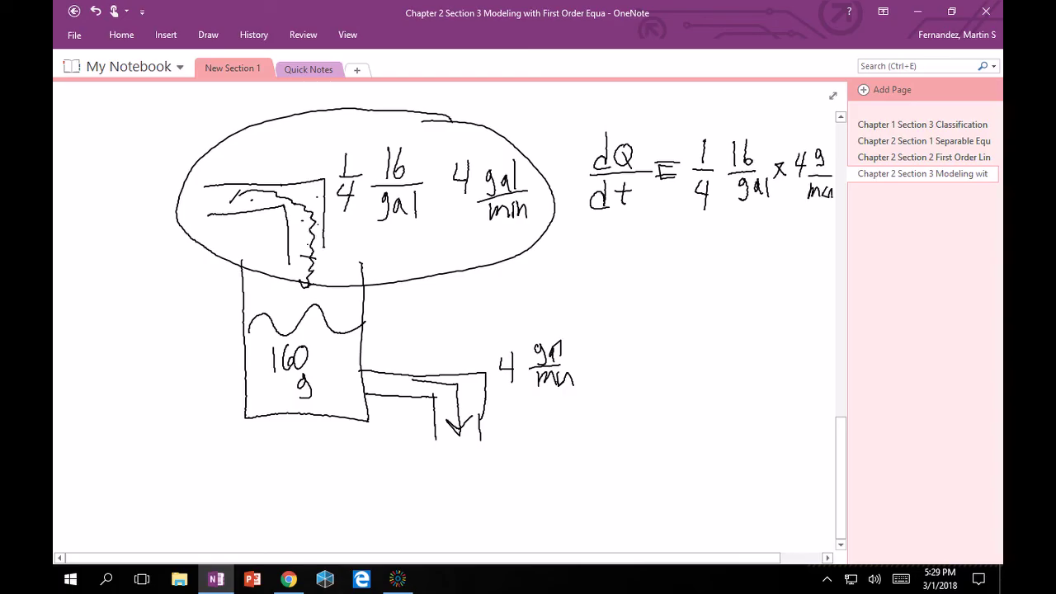
left_click_drag(812, 165, 835, 145)
left_click_drag(770, 178, 735, 206)
mouse_move(578, 334)
left_mouse_down()
mouse_move(487, 317)
mouse_move(347, 388)
mouse_move(528, 446)
mouse_move(569, 345)
left_mouse_up()
left_click_drag(500, 329, 577, 336)
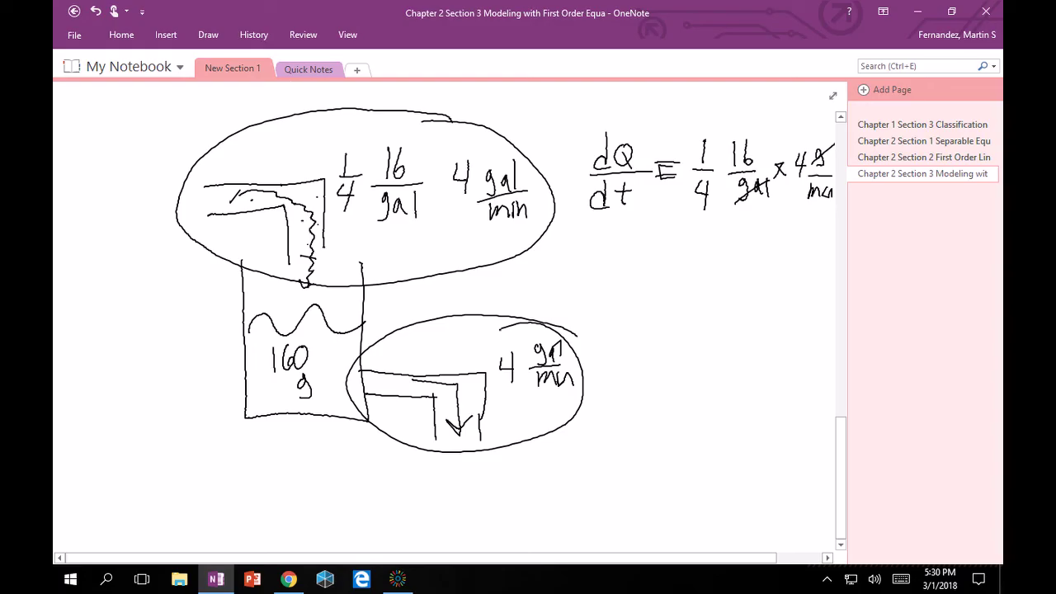
Begin the minus outflow term with 4 gal/min and a 16 over gal factor
left_click_drag(636, 278, 666, 272)
left_click_drag(743, 253, 754, 293)
mouse_move(781, 248)
left_mouse_down()
mouse_move(777, 268)
mouse_move(806, 264)
left_mouse_up()
mouse_move(764, 276)
left_mouse_down()
mouse_move(814, 267)
mouse_move(786, 281)
mouse_move(819, 292)
left_mouse_up()
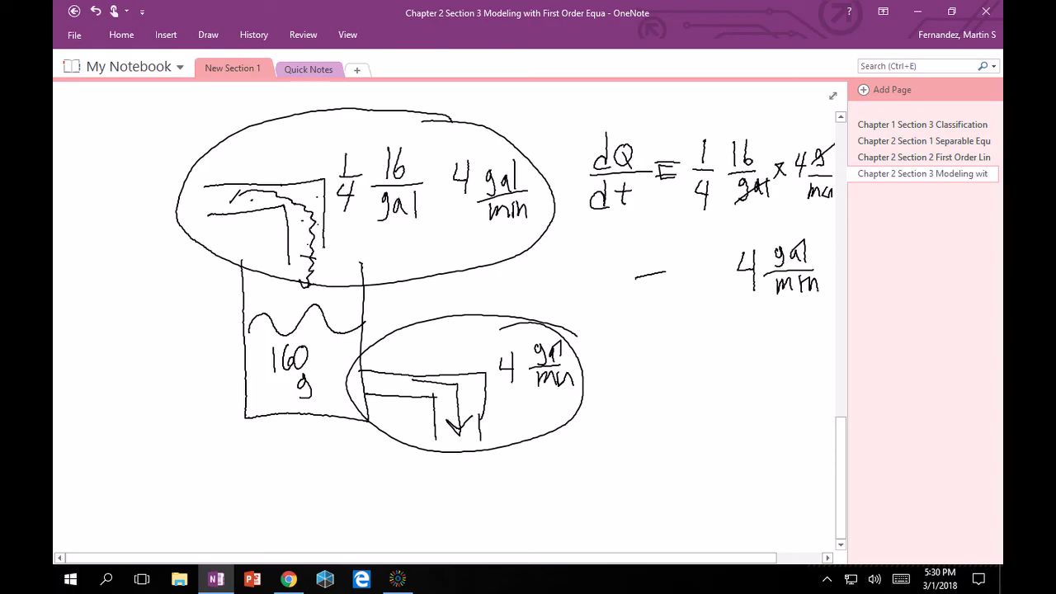
mouse_move(707, 240)
left_mouse_down()
mouse_move(707, 261)
mouse_move(715, 253)
mouse_move(729, 269)
mouse_move(705, 285)
mouse_move(706, 299)
left_mouse_up()
mouse_move(726, 279)
left_mouse_down()
mouse_move(722, 289)
mouse_move(728, 280)
left_mouse_up()
left_click_drag(732, 274, 732, 294)
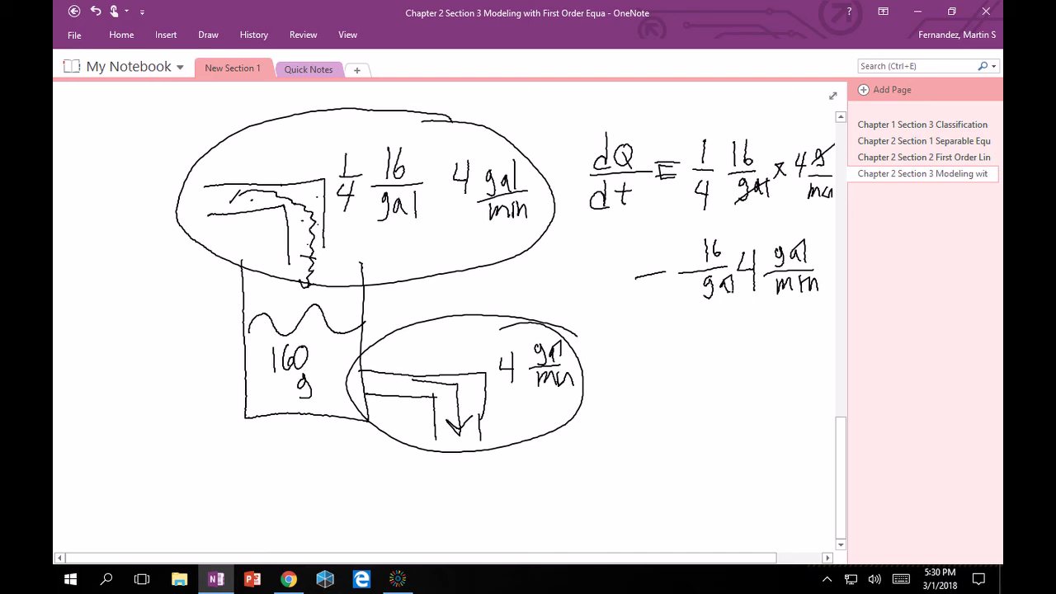
Circle the tank's 160, put 160 in the denominator, and cancel the gallon units
mouse_move(316, 287)
left_mouse_down()
mouse_move(281, 300)
mouse_move(294, 417)
mouse_move(287, 281)
mouse_move(264, 310)
left_mouse_up()
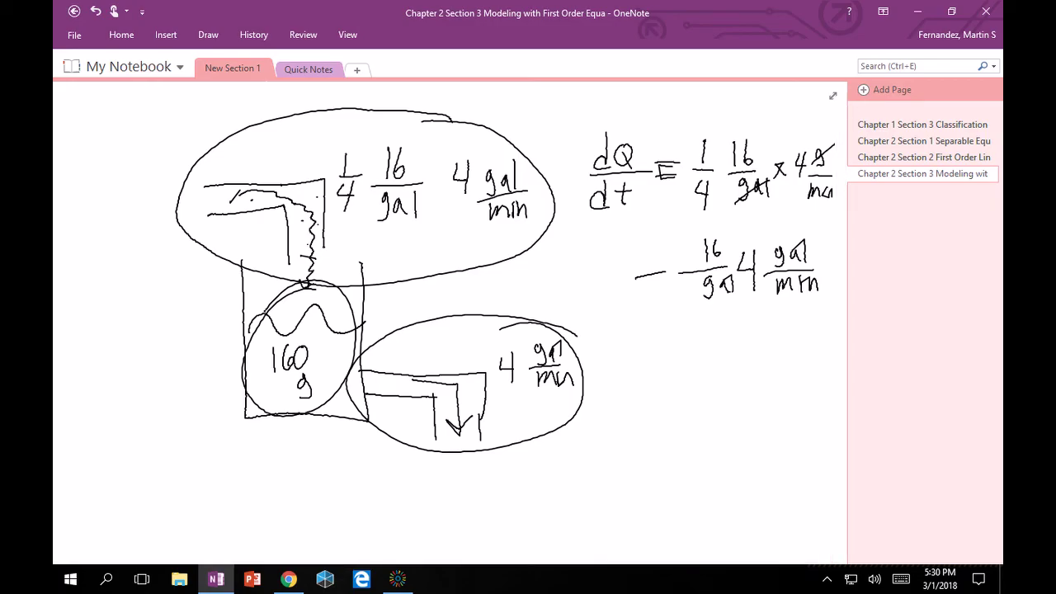
mouse_move(680, 234)
left_mouse_down()
mouse_move(670, 250)
mouse_move(690, 262)
mouse_move(680, 235)
mouse_move(691, 264)
left_mouse_up()
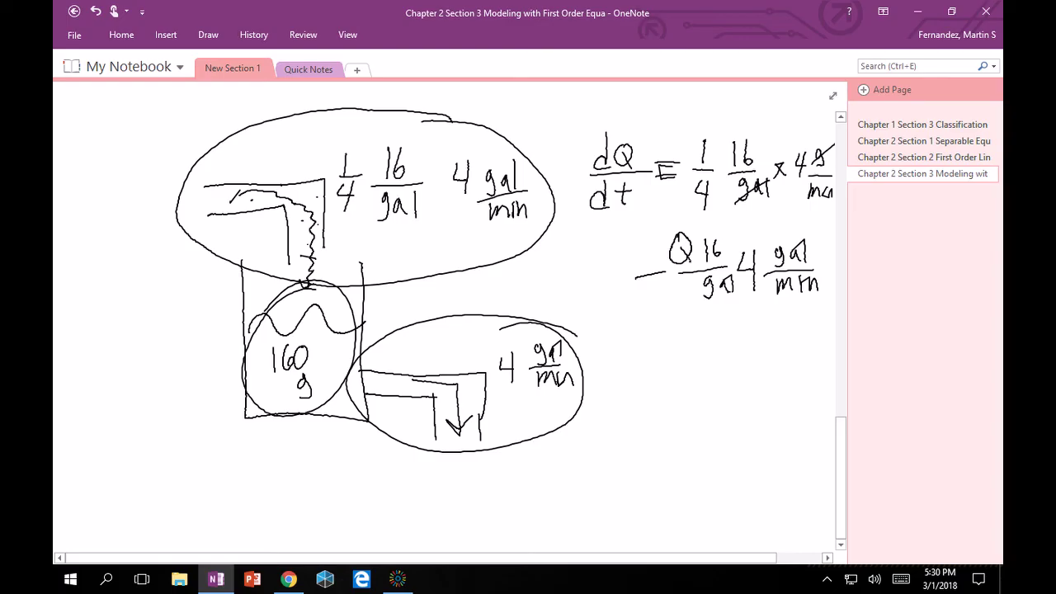
mouse_move(307, 332)
left_mouse_down()
mouse_move(267, 350)
mouse_move(329, 332)
mouse_move(272, 340)
left_mouse_up()
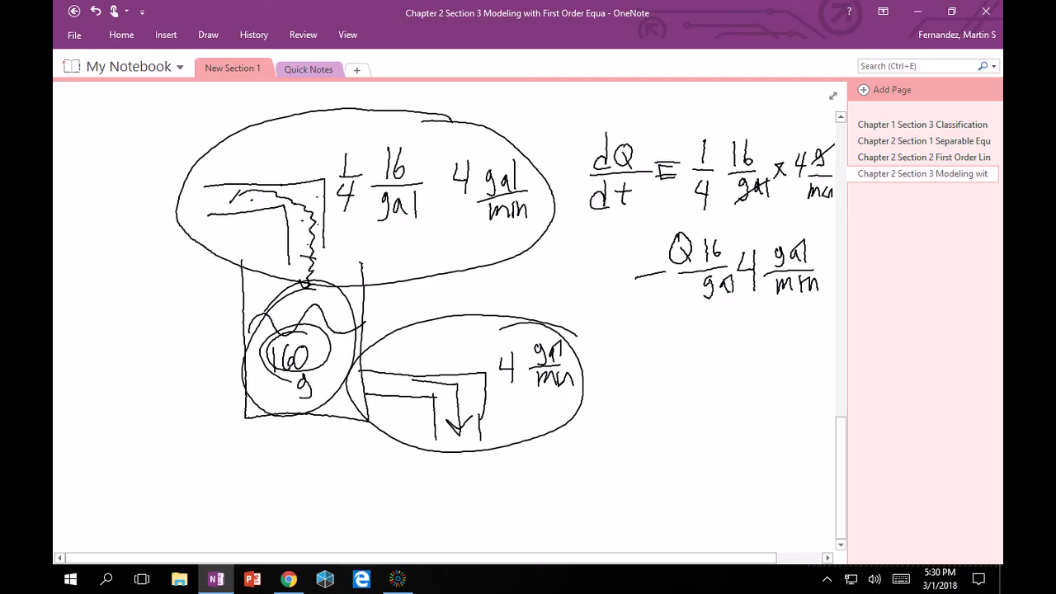
mouse_move(670, 285)
left_mouse_down()
mouse_move(668, 307)
mouse_move(691, 287)
left_mouse_up()
left_click_drag(706, 293, 808, 246)
Handwrite Q(0) = 0 to the right of the outlet drawing
mouse_move(636, 363)
left_mouse_down()
mouse_move(623, 395)
mouse_move(650, 393)
mouse_move(636, 361)
mouse_move(649, 401)
left_mouse_up()
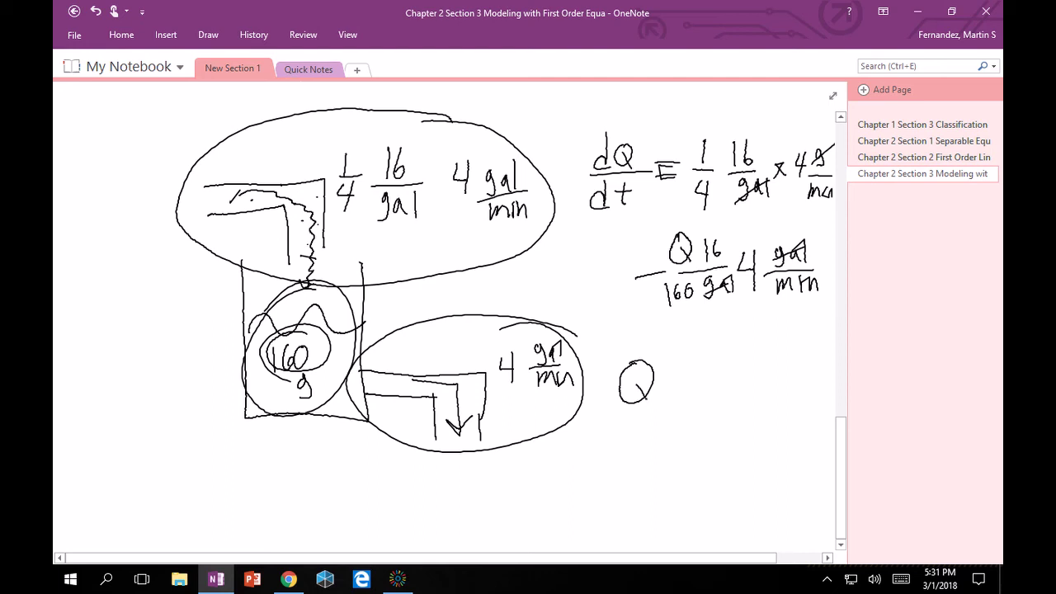
mouse_move(675, 362)
left_mouse_down()
mouse_move(667, 401)
mouse_move(687, 373)
mouse_move(704, 405)
left_mouse_up()
mouse_move(721, 385)
left_mouse_down()
mouse_move(738, 383)
mouse_move(740, 368)
left_mouse_up()
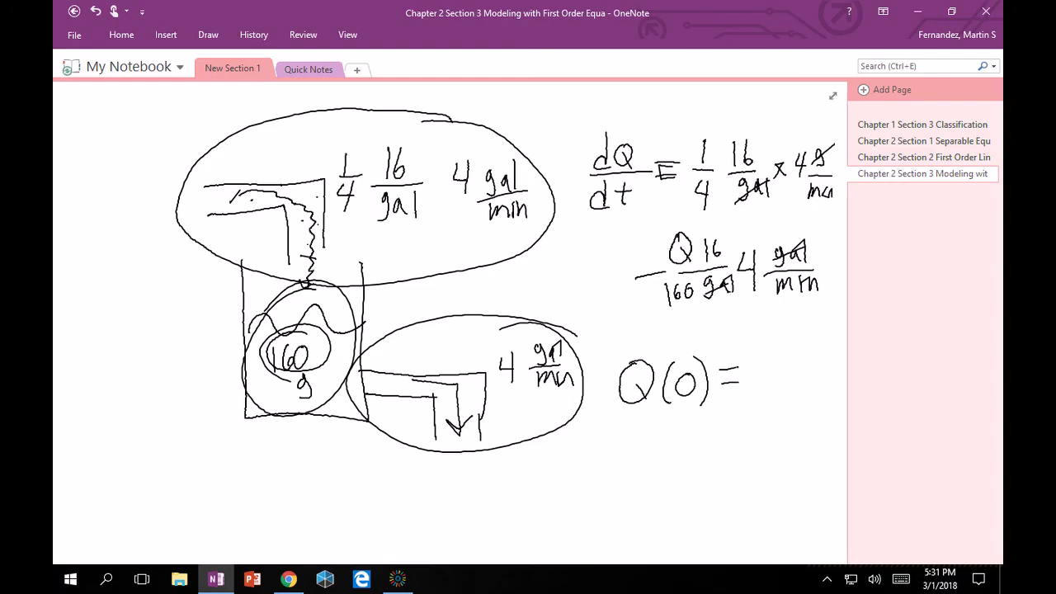
mouse_move(762, 364)
left_mouse_down()
mouse_move(780, 390)
mouse_move(769, 363)
left_mouse_up()
On blank space below the sketch, write dQ/dt = and begin the 1/4 inflow fraction
left_click(841, 546)
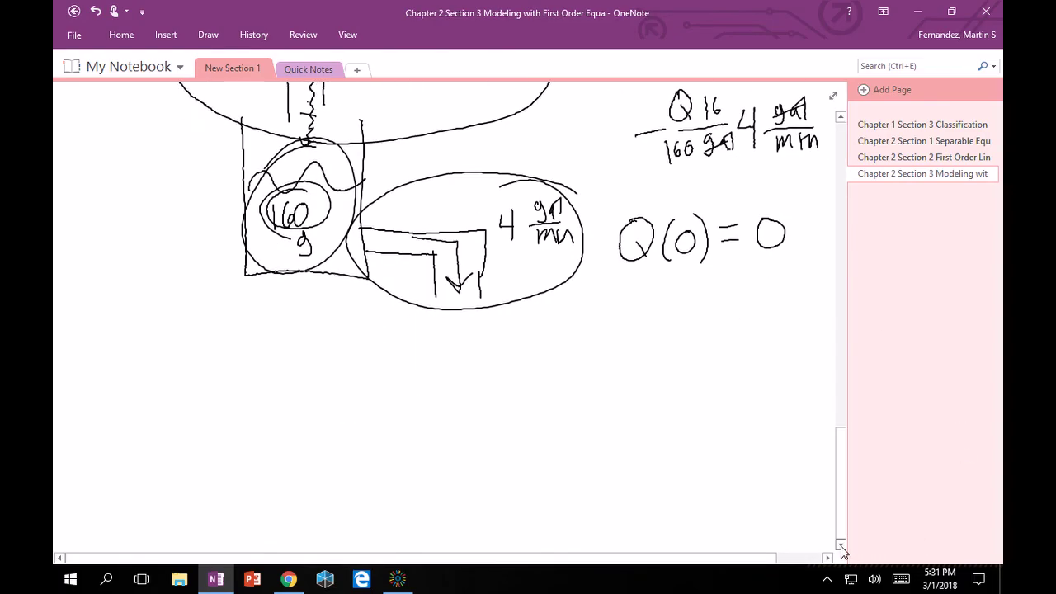
left_click(841, 546)
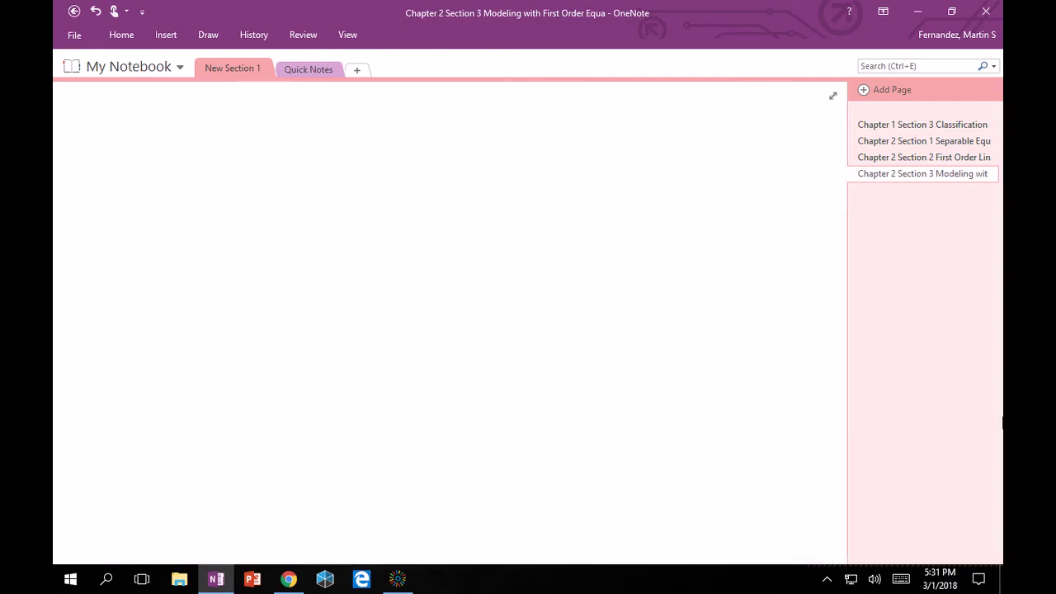
left_click_drag(222, 156, 224, 199)
mouse_move(245, 171)
left_mouse_down()
mouse_move(235, 183)
mouse_move(245, 167)
left_mouse_up()
mouse_move(243, 183)
left_mouse_down()
mouse_move(263, 209)
mouse_move(224, 246)
left_mouse_up()
mouse_move(225, 235)
left_mouse_down()
mouse_move(212, 245)
mouse_move(226, 248)
left_mouse_up()
mouse_move(240, 224)
left_mouse_down()
mouse_move(238, 247)
mouse_move(251, 230)
left_mouse_up()
mouse_move(273, 218)
left_mouse_down()
mouse_move(290, 214)
mouse_move(288, 200)
left_mouse_up()
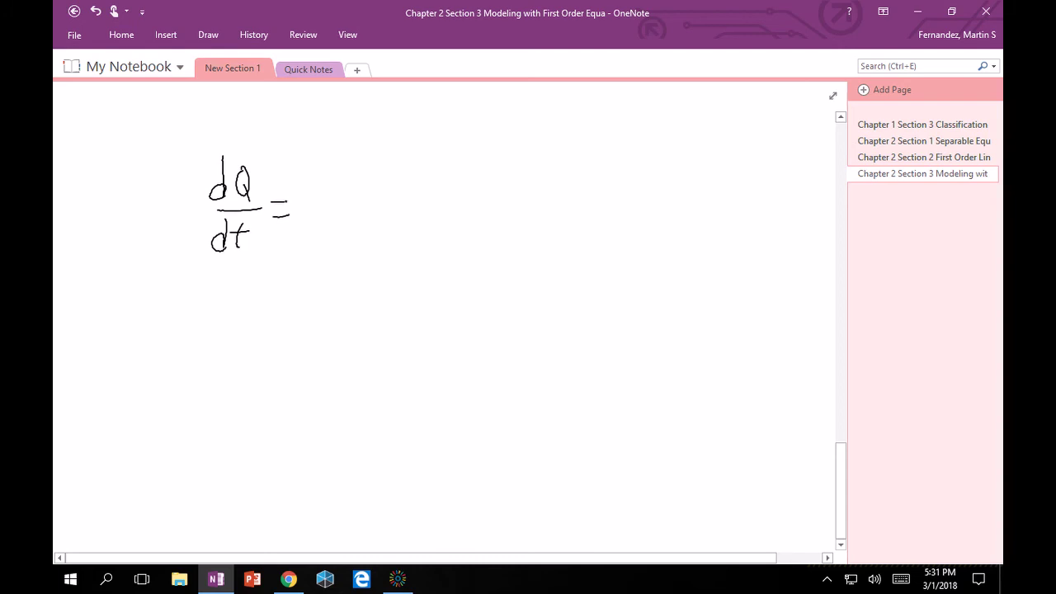
left_click_drag(331, 174, 333, 198)
mouse_move(319, 204)
left_mouse_down()
mouse_move(340, 203)
mouse_move(328, 224)
mouse_move(337, 242)
left_mouse_up()
Remove the miswritten 9 with the Stroke Eraser and return to the pen
left_click(208, 34)
left_click(134, 83)
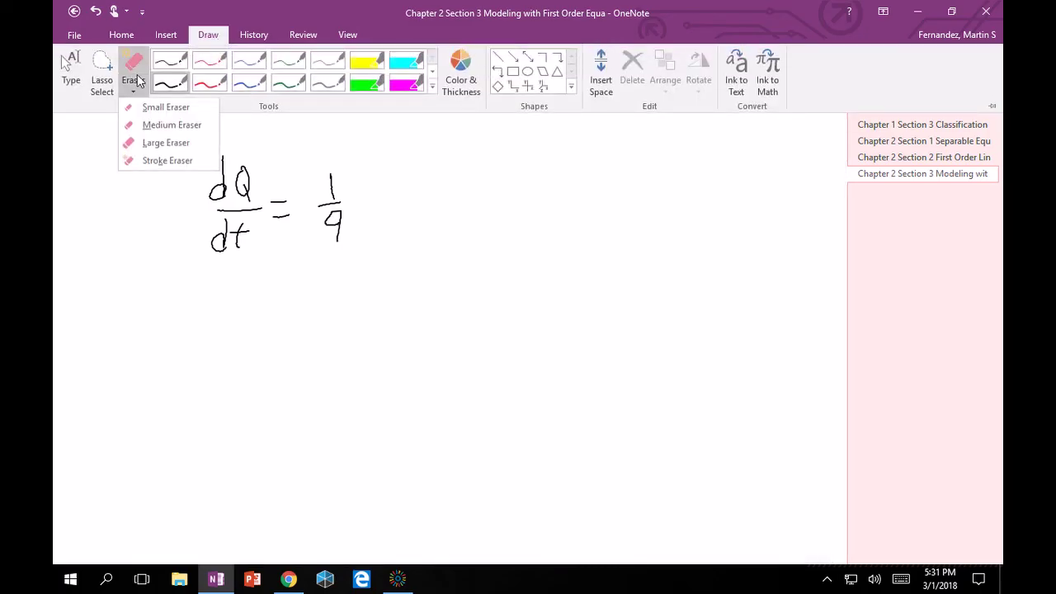
left_click(168, 161)
mouse_move(345, 229)
left_mouse_down()
mouse_move(316, 223)
mouse_move(312, 238)
mouse_move(348, 235)
mouse_move(332, 258)
left_mouse_up()
left_click(208, 35)
left_click(171, 80)
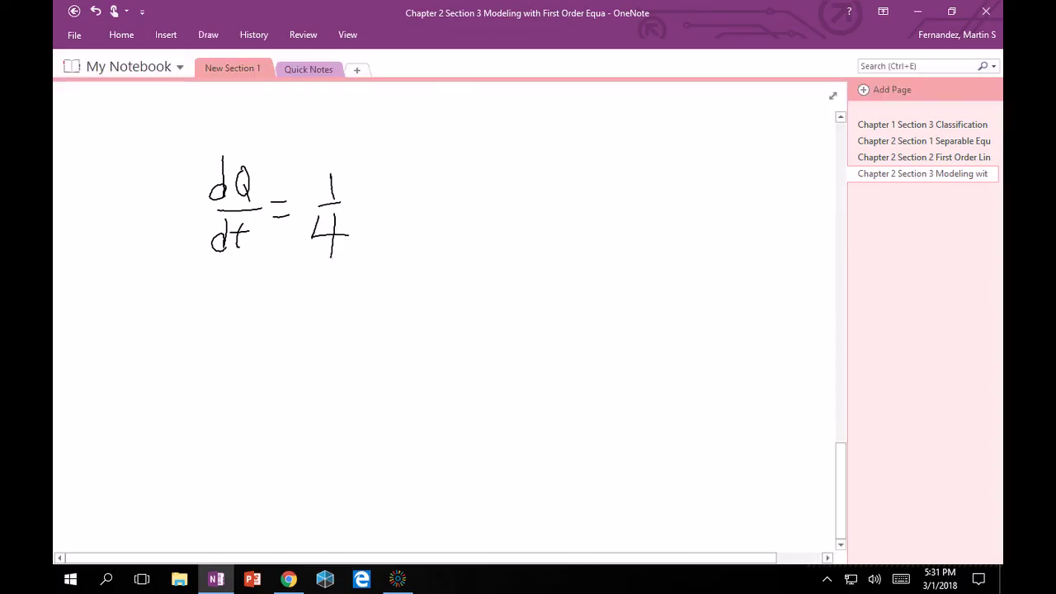
Complete the rate equation as 1/4·4 − Q/160·4
mouse_move(386, 176)
left_mouse_down()
mouse_move(384, 192)
mouse_move(418, 202)
mouse_move(403, 221)
left_mouse_up()
left_click_drag(464, 204, 490, 205)
mouse_move(550, 165)
left_mouse_down()
mouse_move(543, 214)
mouse_move(586, 212)
left_mouse_up()
mouse_move(526, 226)
left_mouse_down()
mouse_move(527, 259)
mouse_move(543, 245)
left_mouse_up()
mouse_move(570, 229)
left_mouse_down()
mouse_move(561, 249)
mouse_move(570, 230)
left_mouse_up()
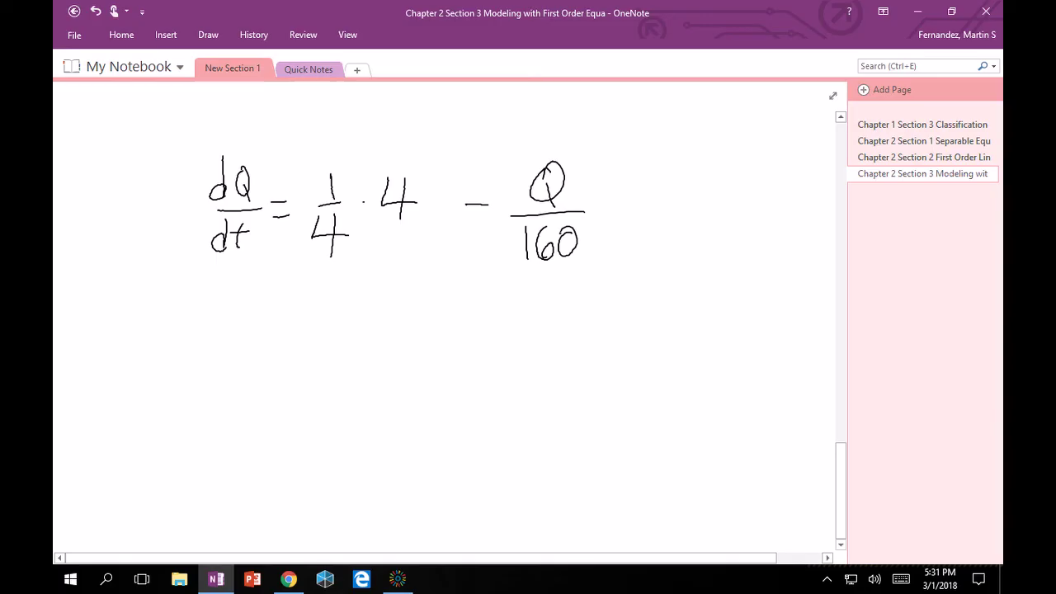
mouse_move(647, 191)
left_mouse_down()
mouse_move(634, 215)
mouse_move(660, 215)
mouse_move(651, 238)
left_mouse_up()
Write the simplified line = 1 − Q/40 with Q(0) = 0 beside it
mouse_move(285, 352)
left_mouse_down()
mouse_move(314, 351)
mouse_move(312, 334)
mouse_move(360, 363)
mouse_move(431, 338)
left_mouse_up()
mouse_move(483, 301)
left_mouse_down()
mouse_move(474, 307)
mouse_move(486, 300)
mouse_move(490, 332)
mouse_move(508, 338)
mouse_move(490, 369)
left_mouse_up()
mouse_move(504, 348)
left_mouse_down()
mouse_move(498, 363)
mouse_move(505, 348)
left_mouse_up()
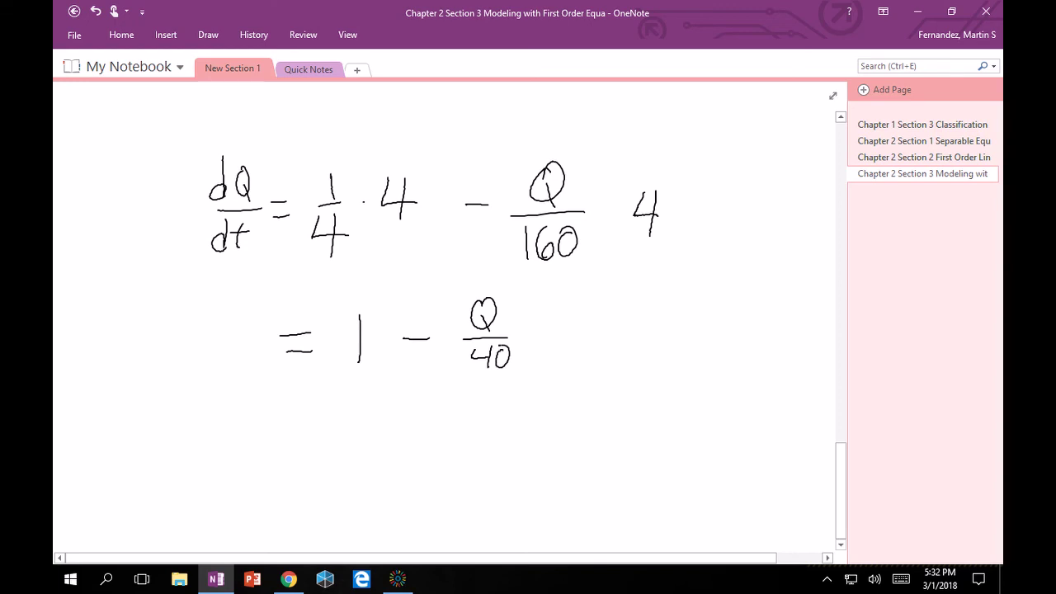
mouse_move(657, 298)
left_mouse_down()
mouse_move(641, 322)
mouse_move(662, 300)
mouse_move(678, 339)
left_mouse_up()
mouse_move(698, 312)
left_mouse_down()
mouse_move(695, 333)
mouse_move(698, 312)
left_mouse_up()
mouse_move(710, 307)
left_mouse_down()
mouse_move(712, 339)
mouse_move(748, 328)
left_mouse_up()
left_click_drag(738, 316, 777, 307)
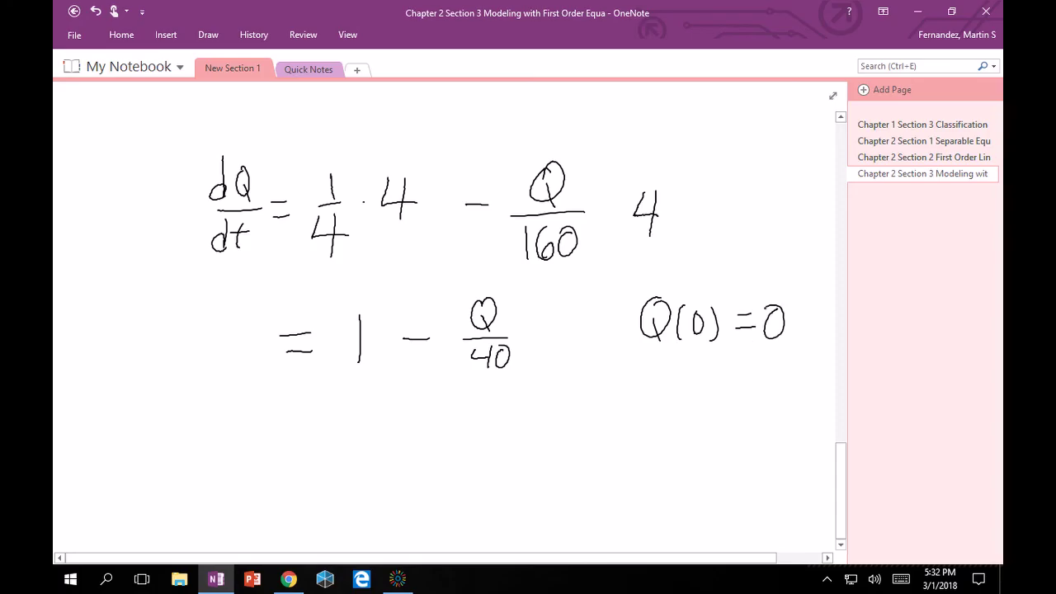
Prefix the simplified line with dQ/dt
mouse_move(222, 294)
left_mouse_down()
mouse_move(218, 338)
mouse_move(241, 306)
left_mouse_up()
mouse_move(239, 320)
left_mouse_down()
mouse_move(256, 346)
mouse_move(217, 397)
left_mouse_up()
mouse_move(218, 378)
left_mouse_down()
mouse_move(205, 385)
mouse_move(220, 394)
left_mouse_up()
mouse_move(241, 360)
left_mouse_down()
mouse_move(239, 396)
mouse_move(254, 370)
left_mouse_up()
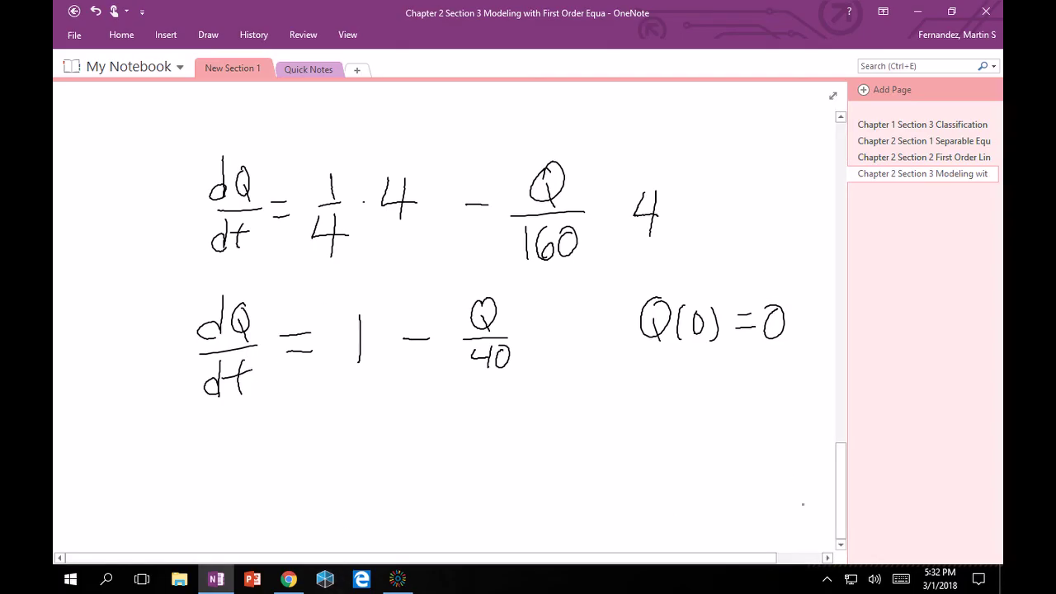
Further down, pick a pen and start the standard form with dQ/dt +
scroll(843, 552, "down", 3)
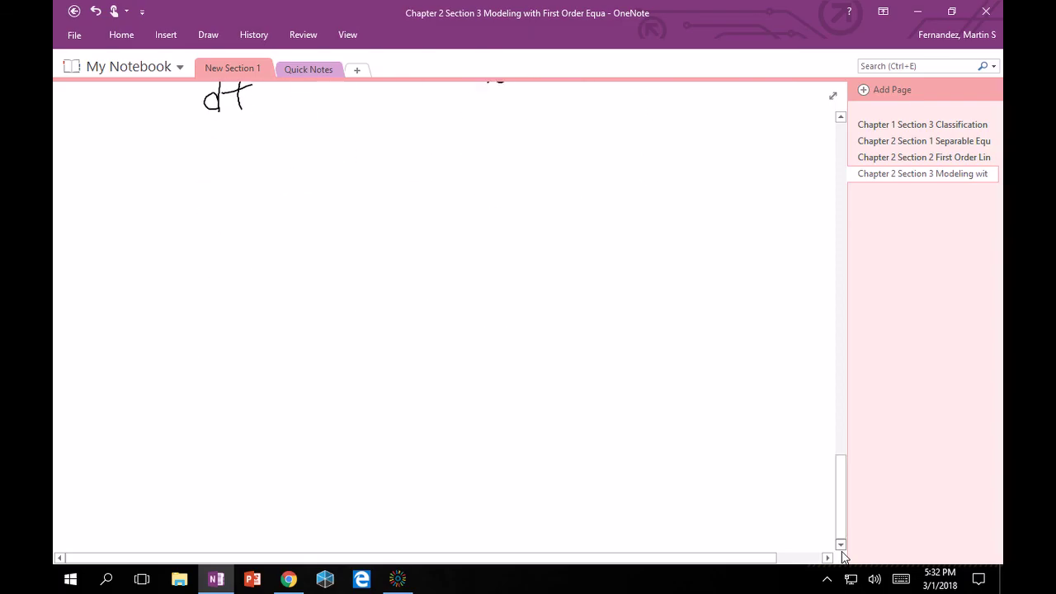
left_click(208, 35)
left_click(170, 86)
mouse_move(172, 179)
left_mouse_down()
mouse_move(173, 229)
mouse_move(149, 235)
mouse_move(173, 236)
left_mouse_up()
mouse_move(192, 201)
left_mouse_down()
mouse_move(182, 227)
mouse_move(192, 200)
left_mouse_up()
mouse_move(195, 220)
left_mouse_down()
mouse_move(163, 248)
mouse_move(209, 242)
mouse_move(165, 298)
left_mouse_up()
mouse_move(165, 283)
left_mouse_down()
mouse_move(149, 293)
mouse_move(157, 307)
left_mouse_up()
mouse_move(185, 266)
left_mouse_down()
mouse_move(182, 304)
mouse_move(199, 275)
left_mouse_up()
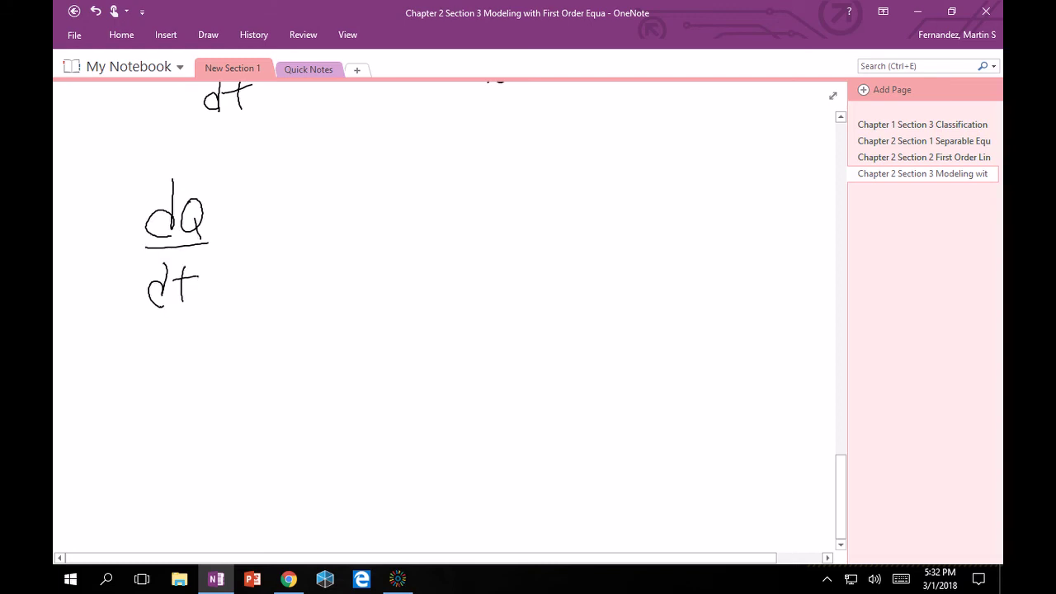
left_click_drag(253, 238, 263, 237)
left_click_drag(264, 229, 265, 249)
Finish the equation with Q/40 = 1
left_click_drag(343, 190, 355, 228)
left_click_drag(326, 241, 363, 238)
mouse_move(332, 249)
left_mouse_down()
mouse_move(321, 269)
mouse_move(343, 268)
left_mouse_up()
mouse_move(339, 252)
left_mouse_down()
mouse_move(334, 284)
mouse_move(364, 260)
mouse_move(414, 248)
left_mouse_up()
mouse_move(397, 234)
left_mouse_down()
mouse_move(424, 234)
mouse_move(475, 279)
left_mouse_up()
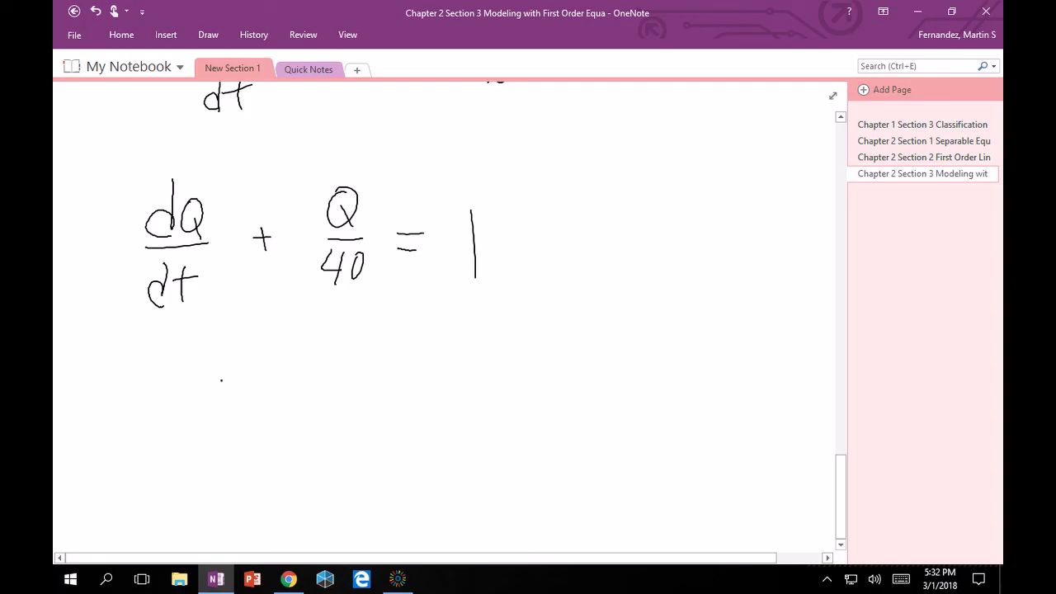
Erase the stray 0 and P written below the equation
mouse_move(222, 380)
left_mouse_down()
mouse_move(221, 416)
mouse_move(232, 385)
left_mouse_up()
mouse_move(151, 369)
left_mouse_down()
mouse_move(148, 408)
mouse_move(150, 368)
left_mouse_up()
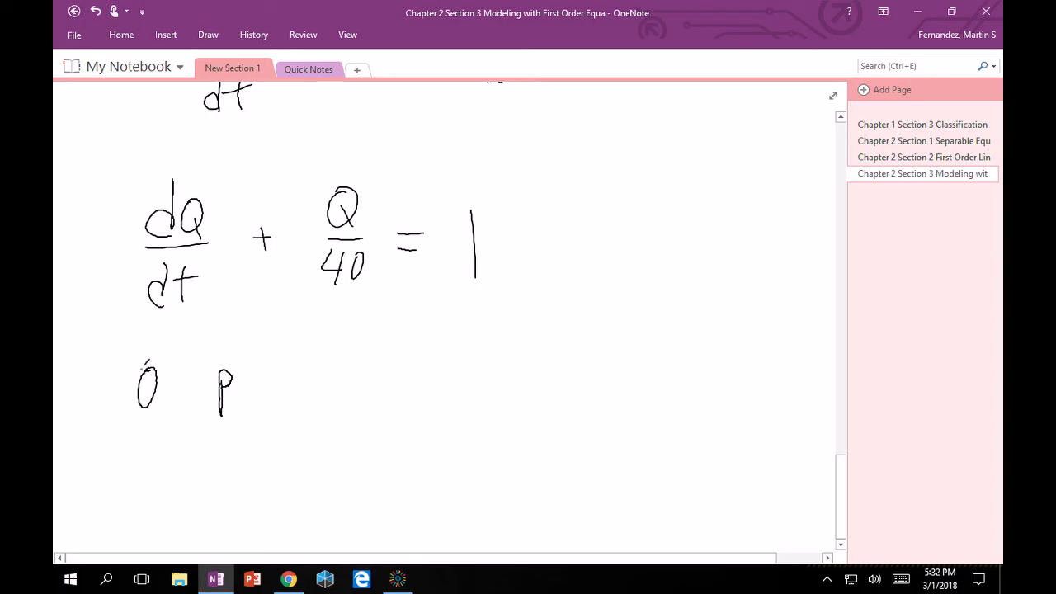
mouse_move(134, 365)
left_mouse_down()
mouse_move(163, 382)
mouse_move(142, 406)
left_mouse_up()
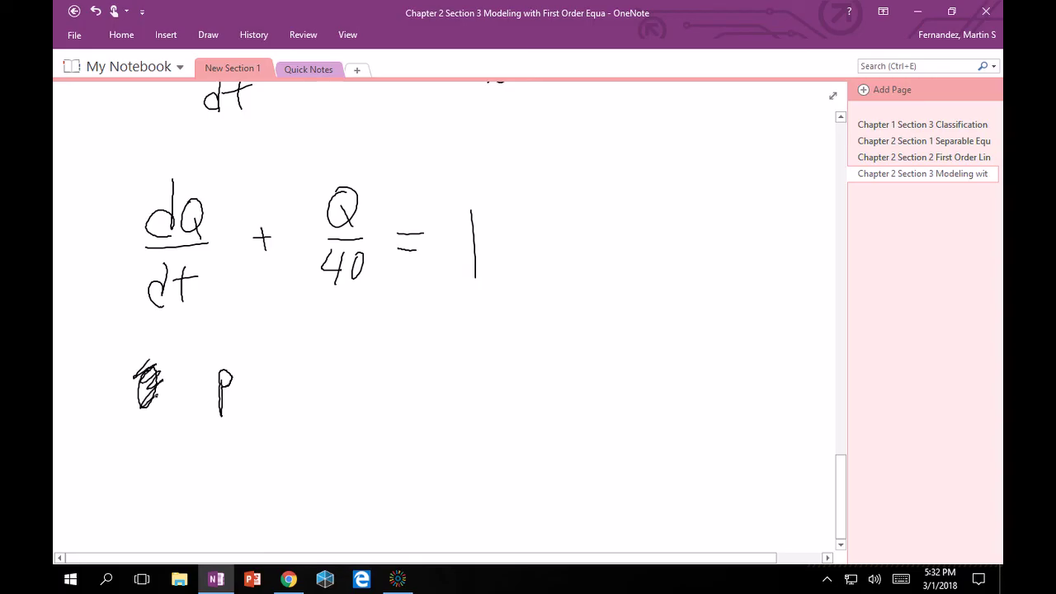
left_click(209, 33)
left_click(136, 71)
mouse_move(149, 375)
left_mouse_down()
mouse_move(170, 396)
mouse_move(231, 396)
left_mouse_up()
left_click(206, 35)
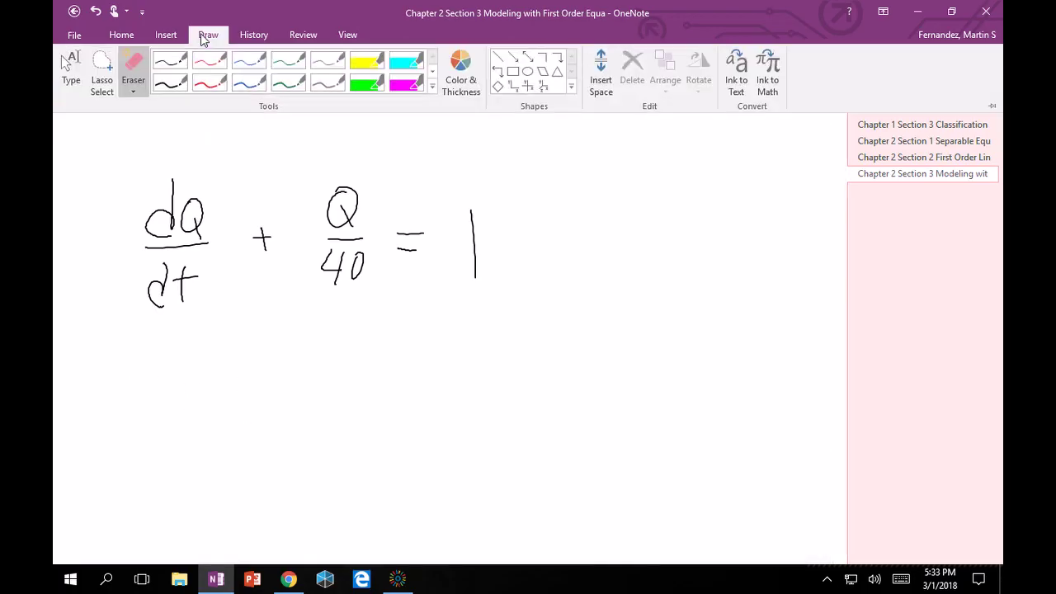
Handwrite the integrating factor μ(t) = e^(∫1/40 dt) = e^(t/40)
left_click(174, 86)
mouse_move(162, 386)
left_mouse_down()
mouse_move(149, 424)
mouse_move(173, 385)
mouse_move(180, 423)
left_mouse_up()
mouse_move(195, 378)
left_mouse_down()
mouse_move(192, 419)
mouse_move(205, 417)
mouse_move(210, 395)
left_mouse_up()
mouse_move(214, 373)
left_mouse_down()
mouse_move(216, 416)
mouse_move(254, 402)
mouse_move(255, 390)
mouse_move(283, 386)
mouse_move(300, 419)
left_mouse_up()
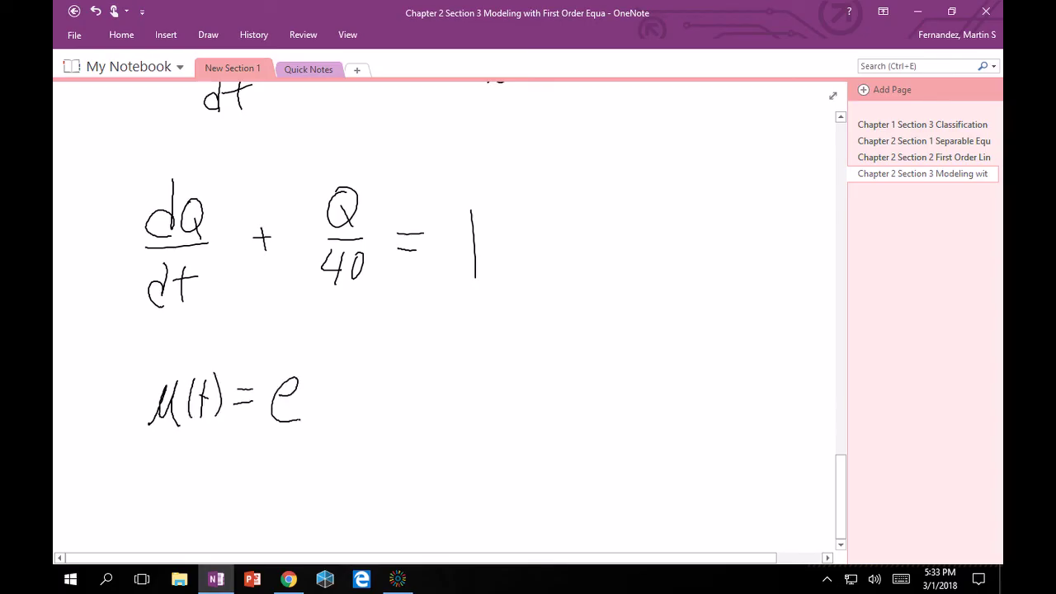
mouse_move(301, 339)
left_mouse_down()
mouse_move(288, 323)
mouse_move(289, 364)
left_mouse_up()
mouse_move(321, 314)
left_mouse_down()
mouse_move(322, 335)
mouse_move(333, 337)
left_mouse_up()
mouse_move(307, 346)
left_mouse_down()
mouse_move(304, 360)
mouse_move(317, 358)
left_mouse_up()
mouse_move(314, 345)
left_mouse_down()
mouse_move(312, 365)
mouse_move(326, 346)
mouse_move(349, 345)
left_mouse_up()
mouse_move(348, 339)
left_mouse_down()
mouse_move(355, 348)
mouse_move(368, 331)
left_mouse_up()
left_click_drag(396, 406, 416, 406)
left_click_drag(396, 394, 477, 404)
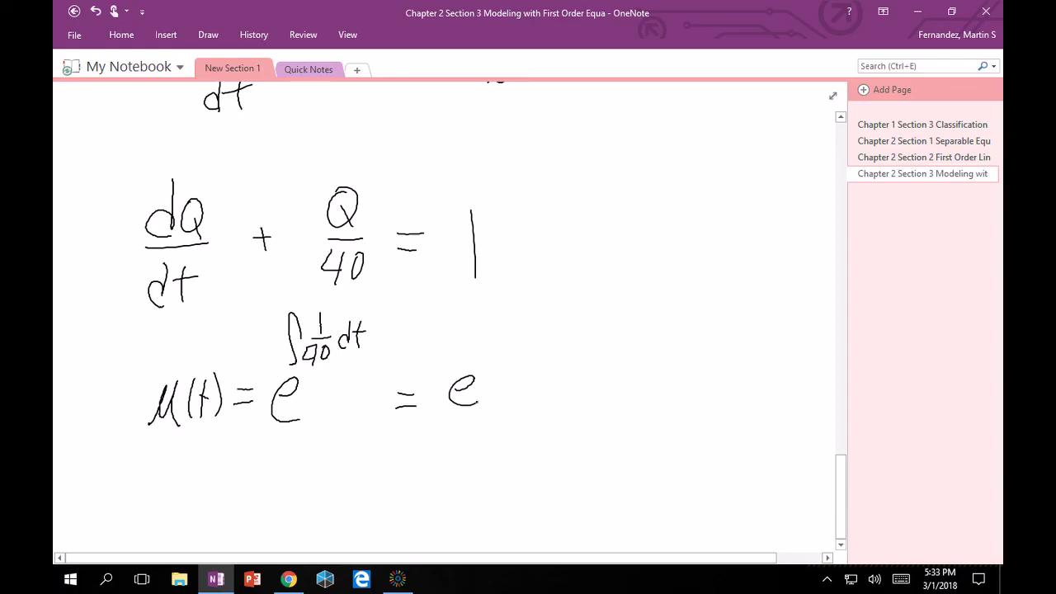
mouse_move(483, 316)
left_mouse_down()
mouse_move(481, 336)
mouse_move(500, 335)
mouse_move(462, 353)
mouse_move(481, 353)
mouse_move(472, 365)
mouse_move(487, 346)
mouse_move(520, 347)
mouse_move(521, 330)
left_mouse_up()
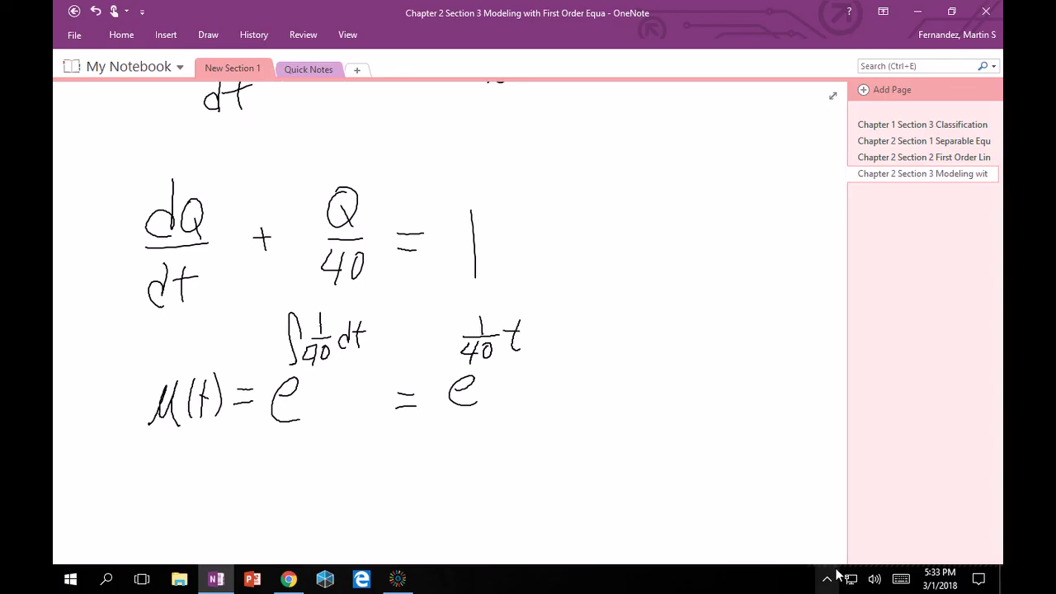
Below it, ink the product-rule equation (e^(t/40)Q)' = e^(t/40)
left_click(842, 549)
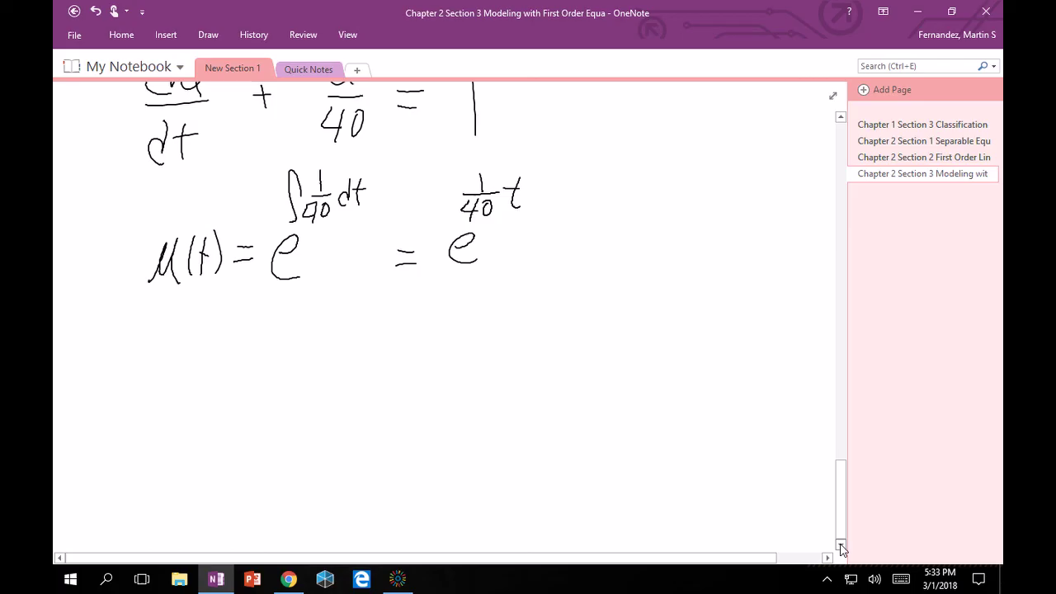
left_click(208, 35)
mouse_move(246, 397)
left_mouse_down()
mouse_move(239, 386)
mouse_move(252, 415)
mouse_move(270, 407)
left_mouse_up()
mouse_move(264, 321)
left_mouse_down()
mouse_move(265, 340)
mouse_move(282, 335)
mouse_move(258, 364)
mouse_move(272, 347)
mouse_move(297, 349)
mouse_move(296, 326)
left_mouse_up()
left_click_drag(328, 377, 335, 411)
left_click_drag(221, 326, 228, 444)
left_click_drag(349, 347, 360, 442)
left_click_drag(381, 330, 384, 359)
left_click_drag(405, 401, 426, 399)
mouse_move(411, 387)
left_mouse_down()
mouse_move(495, 384)
mouse_move(492, 415)
left_mouse_up()
left_click_drag(498, 313, 498, 329)
mouse_move(484, 333)
left_mouse_down()
mouse_move(516, 330)
mouse_move(490, 360)
mouse_move(507, 340)
mouse_move(540, 350)
mouse_move(547, 333)
left_mouse_up()
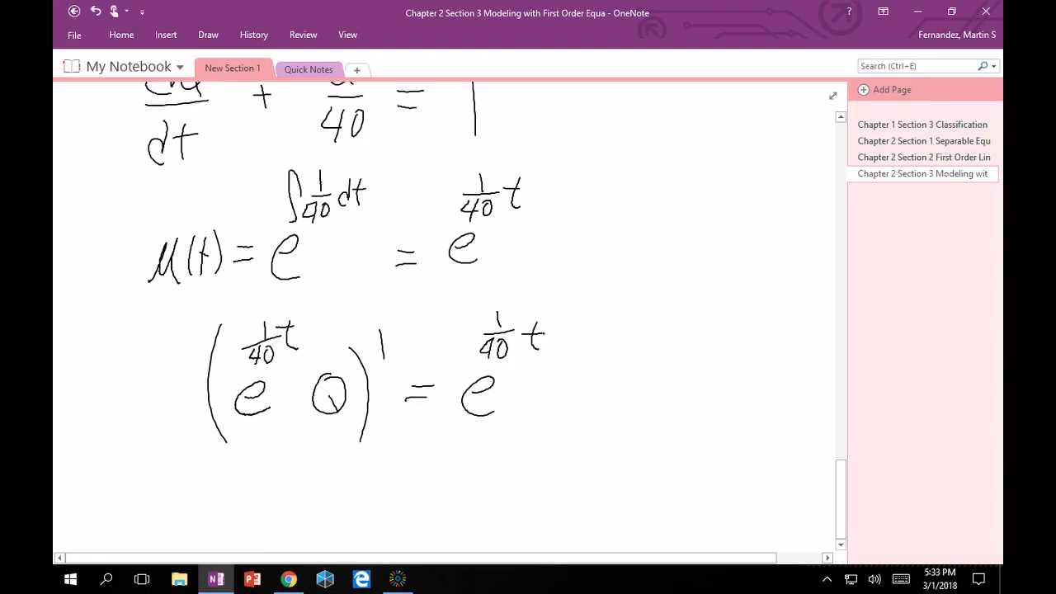
Add integral signs to both sides and dt on the right-hand integral
left_click_drag(186, 311, 160, 464)
left_click_drag(464, 309, 445, 458)
left_click_drag(581, 363, 583, 412)
mouse_move(585, 398)
left_mouse_down()
mouse_move(566, 403)
mouse_move(585, 410)
left_mouse_up()
mouse_move(609, 375)
left_mouse_down()
mouse_move(616, 414)
mouse_move(624, 389)
left_mouse_up()
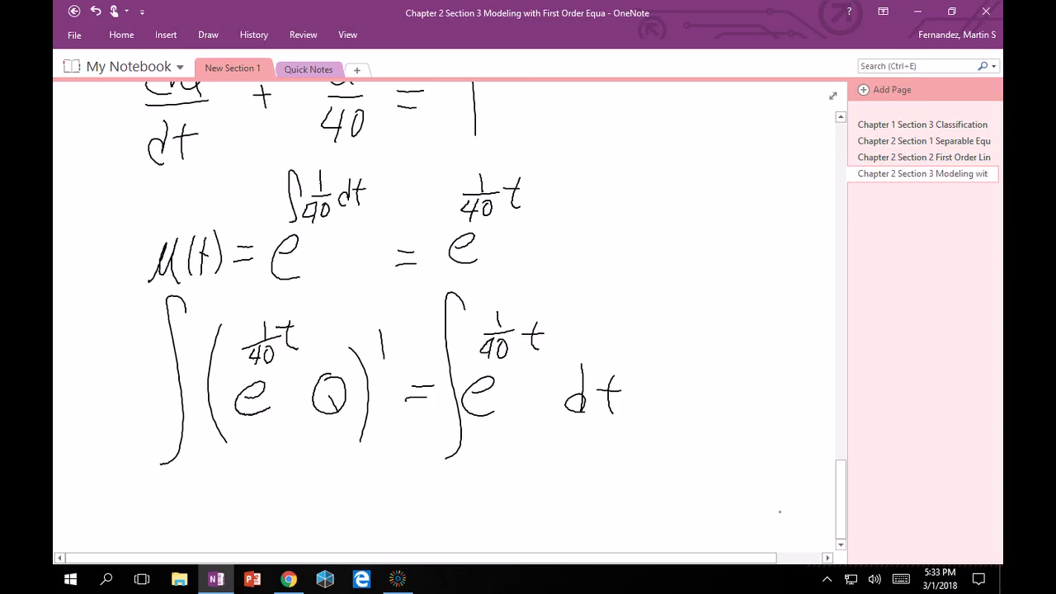
On a new line, ink the left side e^(t/40)Q =
left_click(841, 544)
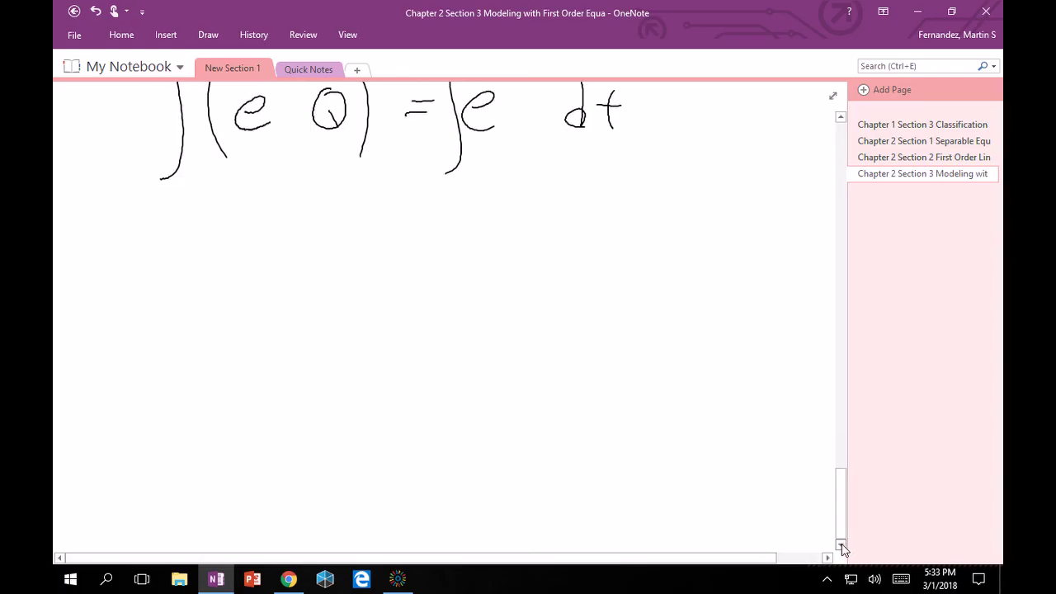
left_click(208, 35)
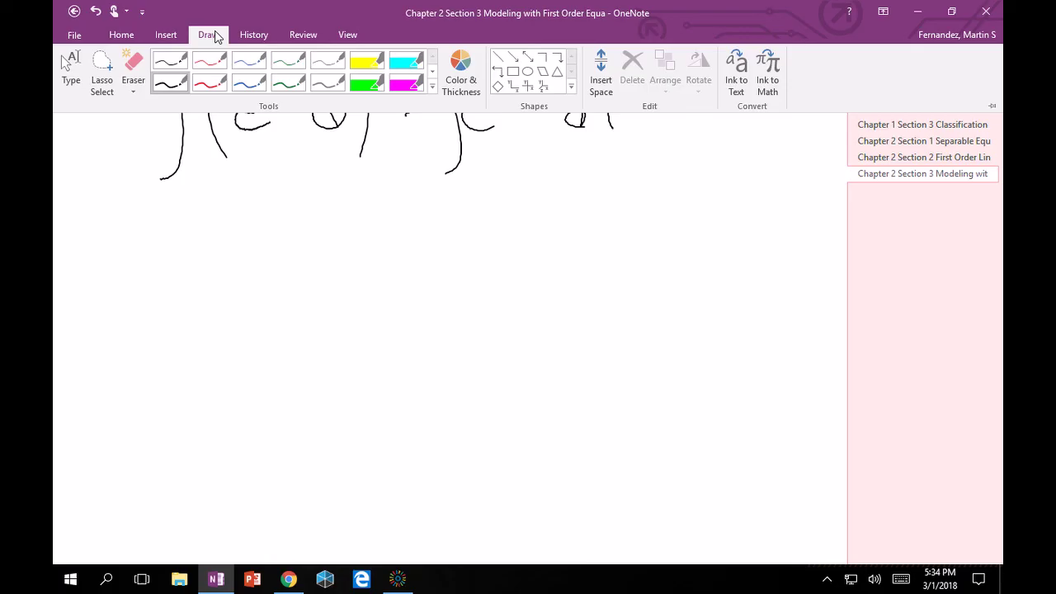
left_click(180, 91)
mouse_move(175, 285)
left_mouse_down()
mouse_move(186, 270)
mouse_move(188, 308)
mouse_move(207, 305)
left_mouse_up()
mouse_move(188, 226)
left_mouse_down()
mouse_move(243, 217)
mouse_move(205, 255)
mouse_move(221, 236)
mouse_move(262, 246)
mouse_move(265, 228)
left_mouse_up()
left_click_drag(298, 264, 315, 287)
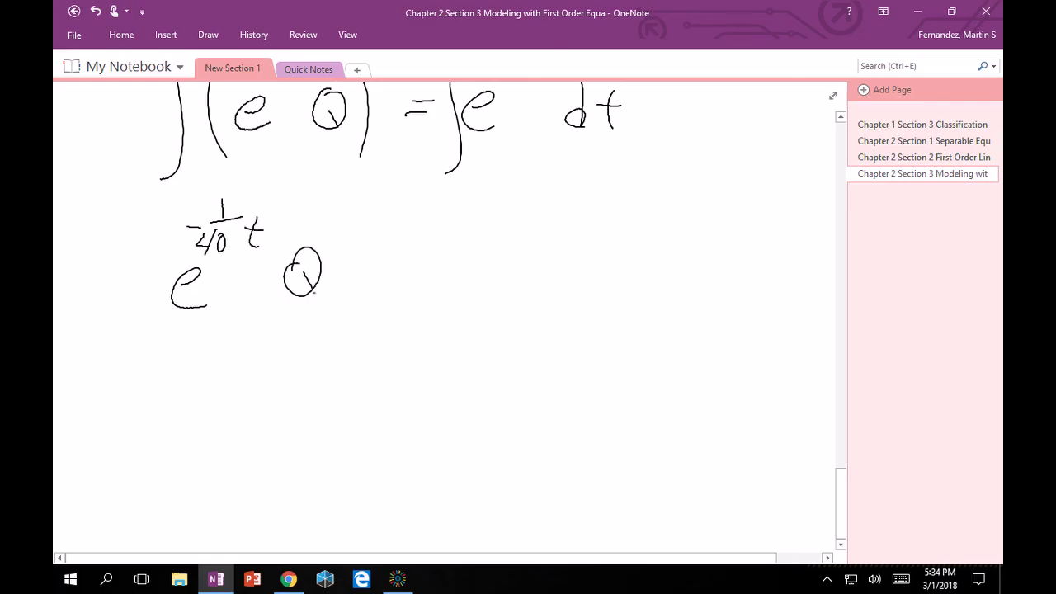
mouse_move(312, 289)
left_mouse_down()
mouse_move(320, 300)
mouse_move(365, 281)
mouse_move(358, 272)
left_mouse_up()
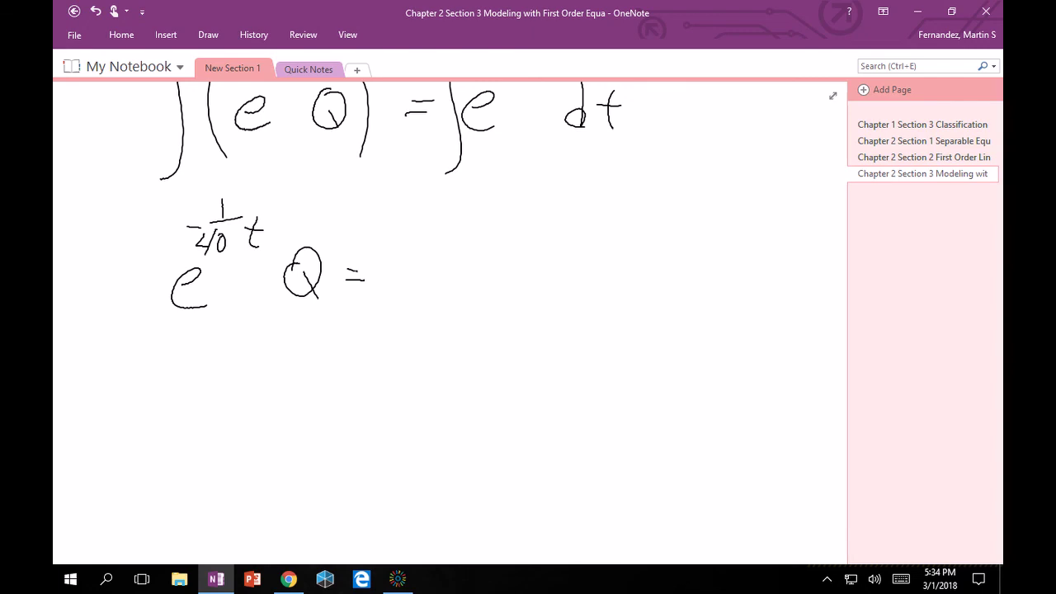
Complete the right side as 40e^(t/40) + C
mouse_move(411, 267)
left_mouse_down()
mouse_move(461, 265)
mouse_move(454, 286)
mouse_move(492, 252)
mouse_move(477, 250)
mouse_move(522, 250)
mouse_move(531, 279)
left_mouse_up()
left_click_drag(515, 214, 533, 216)
mouse_move(549, 187)
left_mouse_down()
mouse_move(559, 220)
mouse_move(534, 240)
mouse_move(547, 247)
left_mouse_up()
mouse_move(560, 229)
left_mouse_down()
mouse_move(553, 244)
mouse_move(561, 231)
mouse_move(587, 238)
left_mouse_up()
left_click_drag(572, 219, 592, 218)
left_click_drag(644, 254, 644, 285)
left_click_drag(633, 271, 715, 287)
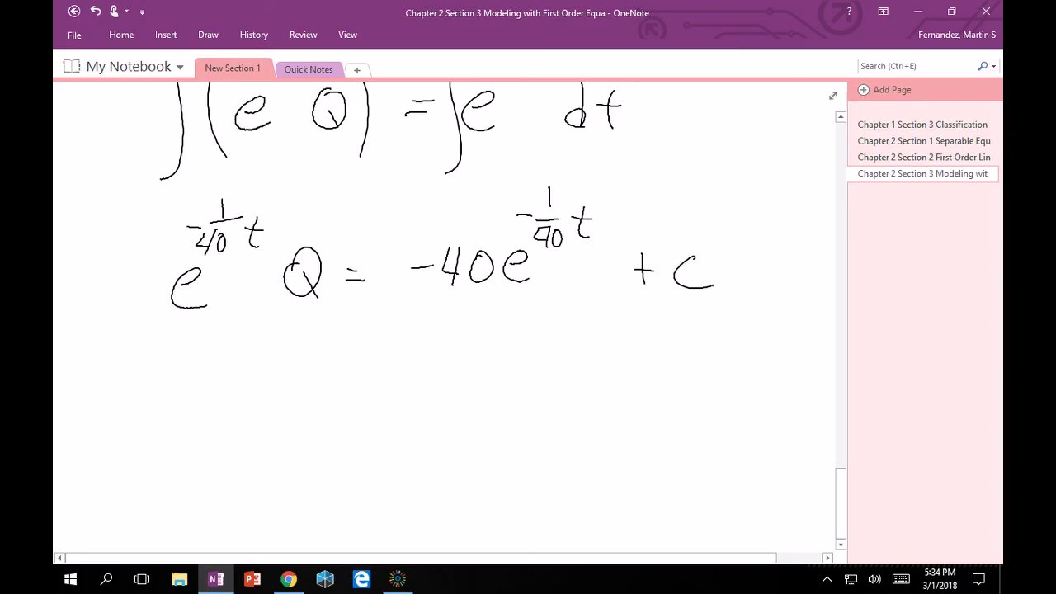
Correct the minus signs in the exponents and coefficient above to plus signs
scroll(446, 314, "up", 3)
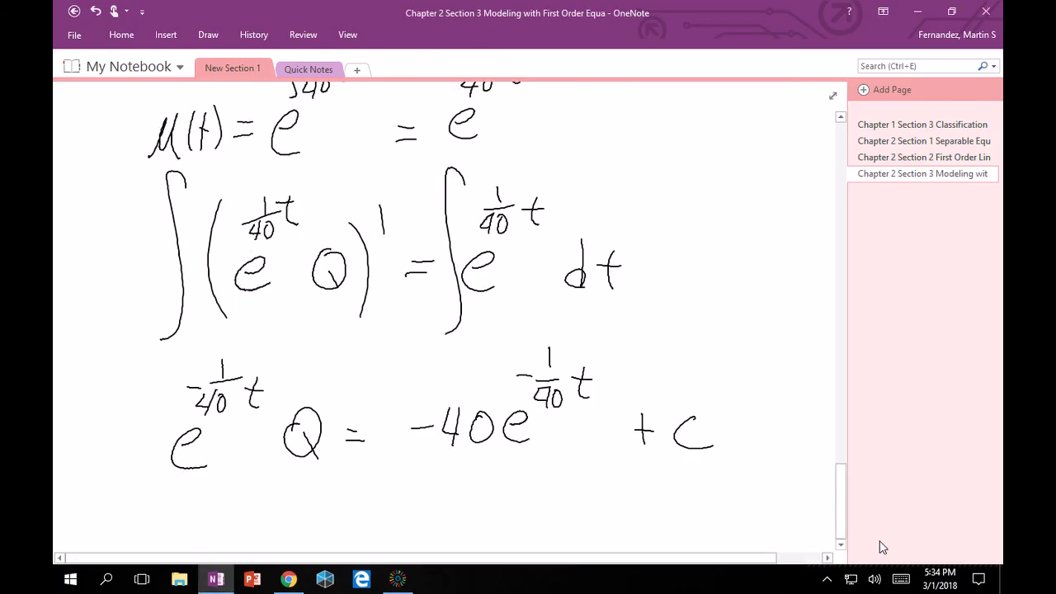
left_click(208, 34)
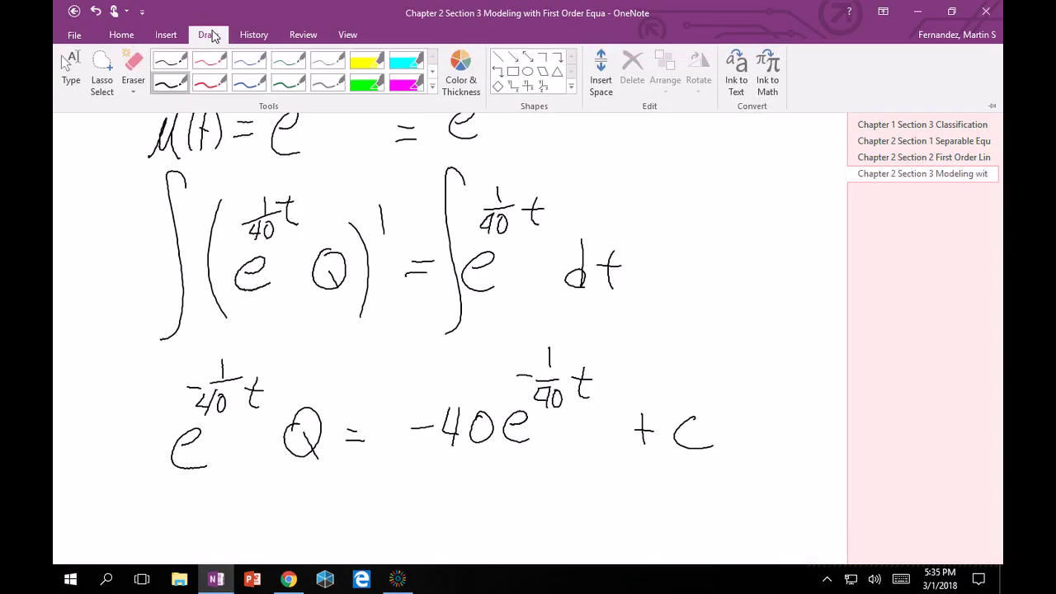
left_click_drag(196, 374, 193, 399)
left_click_drag(523, 364, 523, 388)
left_click_drag(421, 413, 421, 439)
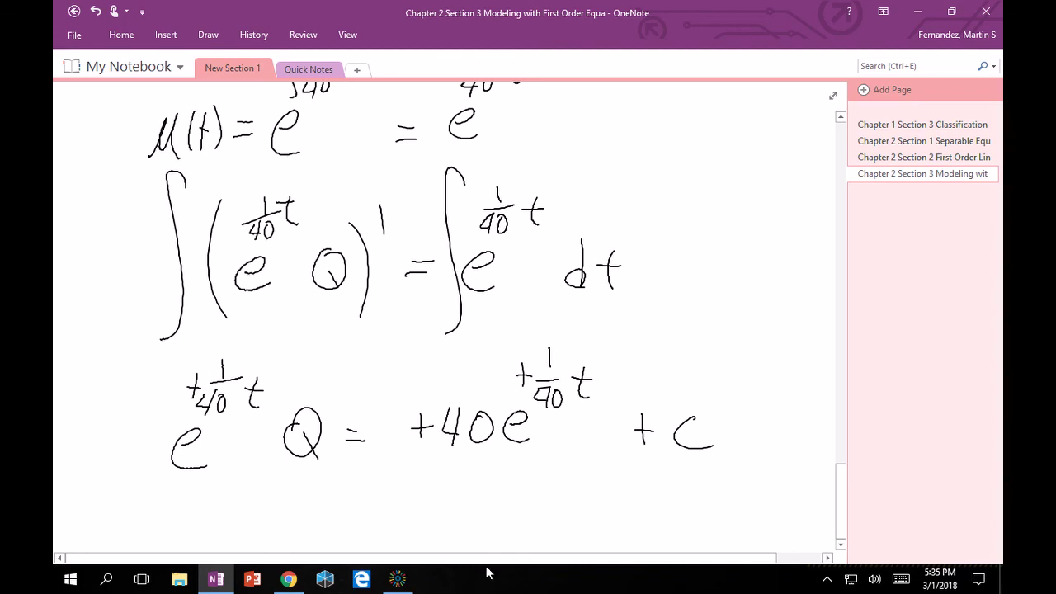
left_click(841, 545)
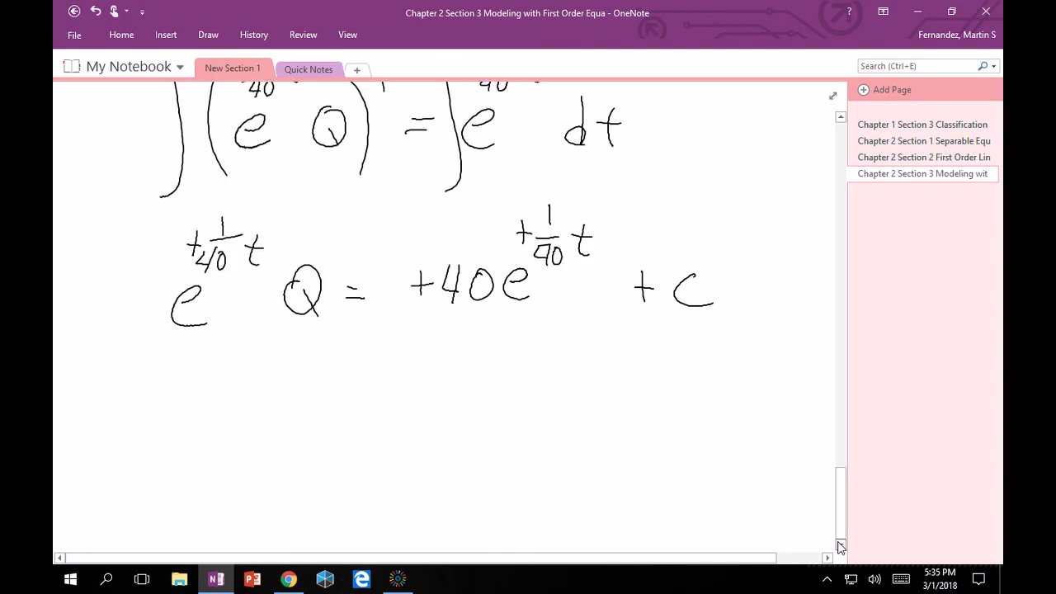
Handwrite the general solution Q(t) = 40 + Ce^(-t/40)
left_click(208, 34)
left_click(170, 83)
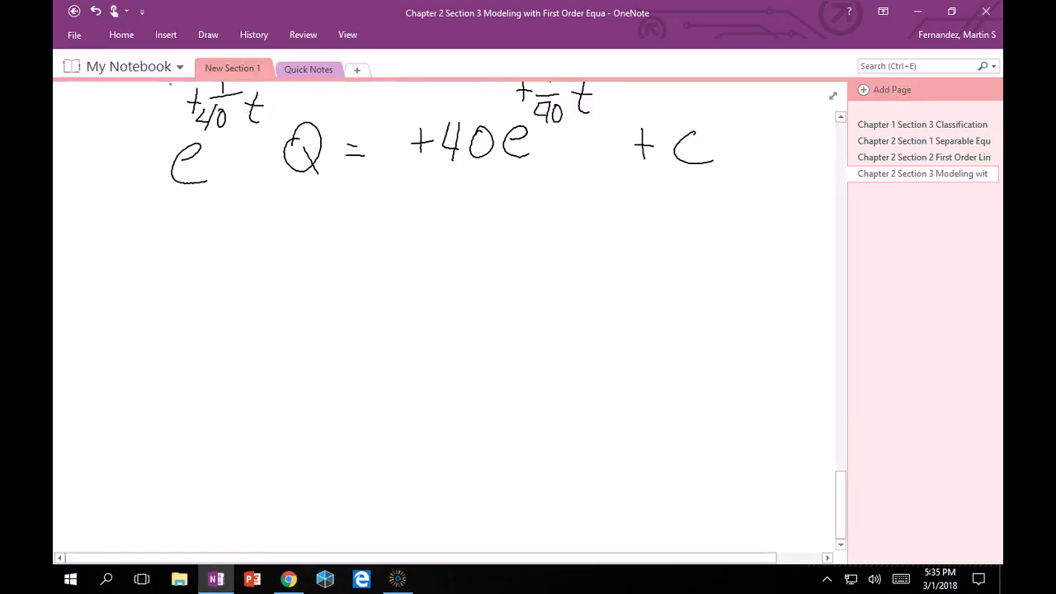
mouse_move(250, 251)
left_mouse_down()
mouse_move(226, 280)
mouse_move(249, 297)
mouse_move(250, 252)
left_mouse_up()
left_click_drag(244, 279, 253, 305)
mouse_move(273, 263)
left_mouse_down()
mouse_move(269, 305)
mouse_move(286, 302)
left_mouse_up()
mouse_move(276, 282)
left_mouse_down()
mouse_move(309, 294)
mouse_move(356, 285)
left_mouse_up()
mouse_move(338, 274)
left_mouse_down()
mouse_move(417, 280)
mouse_move(411, 301)
left_mouse_up()
left_click_drag(440, 261, 501, 293)
mouse_move(490, 278)
left_mouse_down()
mouse_move(539, 292)
mouse_move(603, 278)
mouse_move(590, 274)
mouse_move(609, 304)
left_mouse_up()
left_click_drag(598, 227, 630, 230)
left_click_drag(614, 234, 646, 233)
mouse_move(615, 239)
left_mouse_down()
mouse_move(611, 252)
mouse_move(626, 251)
left_mouse_up()
mouse_move(622, 239)
left_mouse_down()
mouse_move(621, 260)
mouse_move(632, 244)
mouse_move(675, 252)
left_mouse_up()
left_click_drag(652, 235, 675, 235)
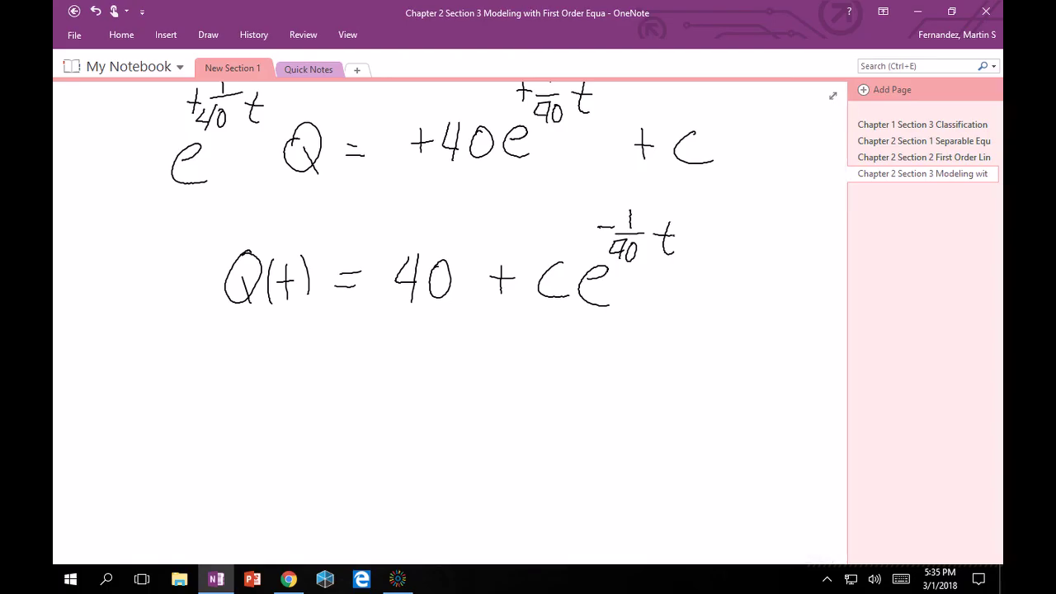
Note the initial condition Q(0) = 0 beside it
mouse_move(735, 276)
left_mouse_down()
mouse_move(708, 307)
mouse_move(735, 275)
left_mouse_up()
left_click_drag(723, 312, 731, 328)
mouse_move(756, 280)
left_mouse_down()
mouse_move(753, 327)
mouse_move(781, 325)
left_mouse_up()
mouse_move(791, 317)
left_mouse_down()
mouse_move(804, 316)
mouse_move(804, 302)
left_mouse_up()
mouse_move(815, 301)
left_mouse_down()
mouse_move(797, 313)
mouse_move(801, 301)
left_mouse_up()
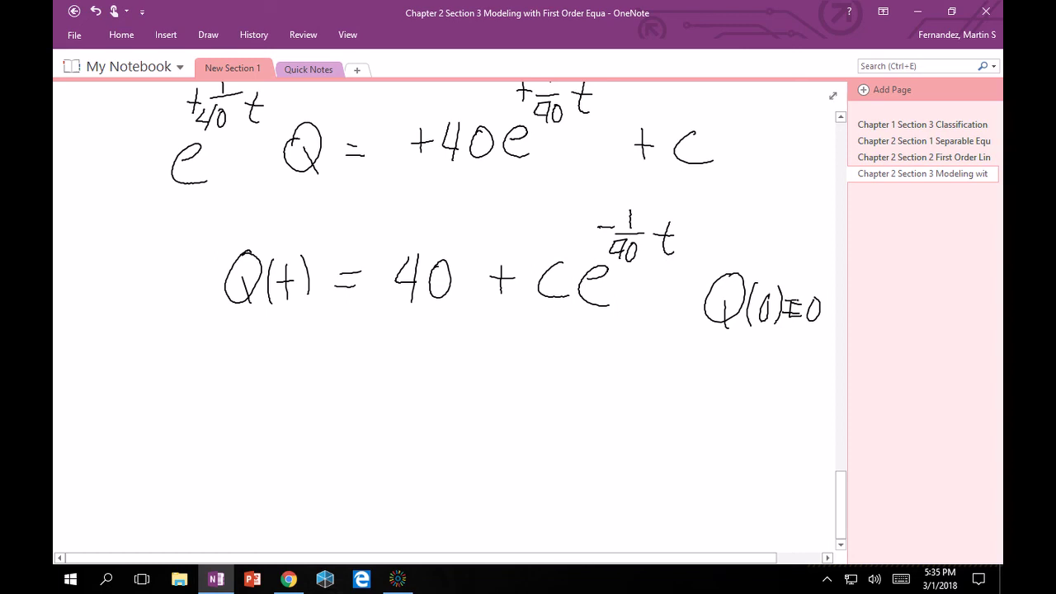
Below, write Q(0) = 40 + C ⇒ C = -40
mouse_move(227, 357)
left_mouse_down()
mouse_move(222, 383)
mouse_move(247, 406)
left_mouse_up()
mouse_move(260, 378)
left_mouse_down()
mouse_move(262, 400)
mouse_move(269, 378)
left_mouse_up()
mouse_move(272, 358)
left_mouse_down()
mouse_move(281, 403)
mouse_move(306, 388)
left_mouse_up()
left_click_drag(294, 377, 350, 389)
mouse_move(355, 363)
left_mouse_down()
mouse_move(348, 405)
mouse_move(372, 399)
mouse_move(369, 372)
mouse_move(410, 391)
left_mouse_up()
left_click_drag(397, 380, 431, 380)
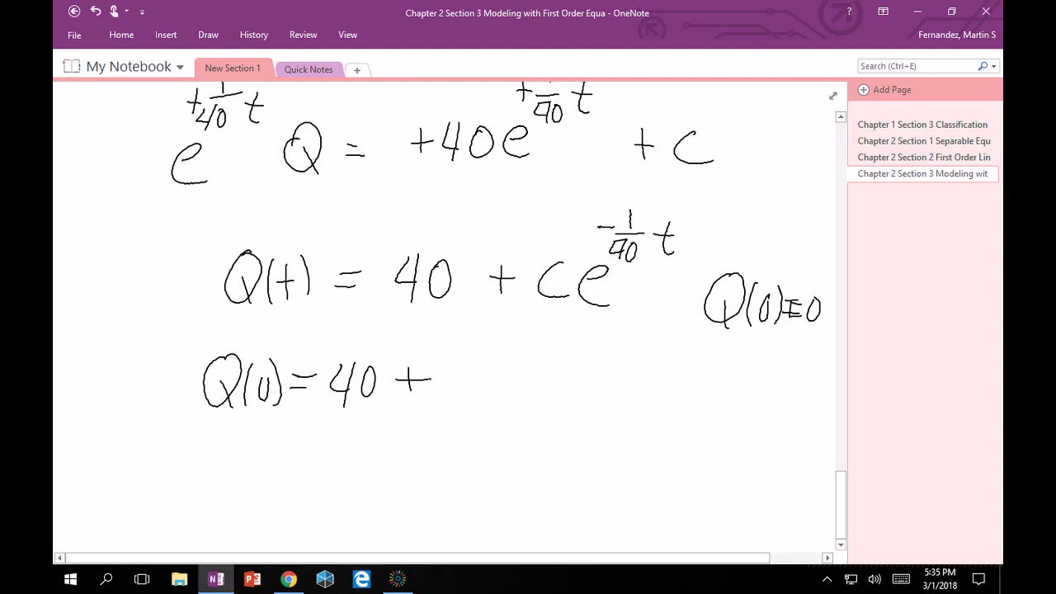
mouse_move(460, 369)
left_mouse_down()
mouse_move(442, 389)
mouse_move(460, 398)
mouse_move(528, 387)
left_mouse_up()
mouse_move(509, 373)
left_mouse_down()
mouse_move(526, 374)
mouse_move(536, 398)
left_mouse_up()
mouse_move(593, 373)
left_mouse_down()
mouse_move(575, 384)
mouse_move(594, 401)
left_mouse_up()
mouse_move(606, 391)
left_mouse_down()
mouse_move(678, 388)
mouse_move(675, 409)
mouse_move(710, 384)
mouse_move(697, 377)
left_mouse_up()
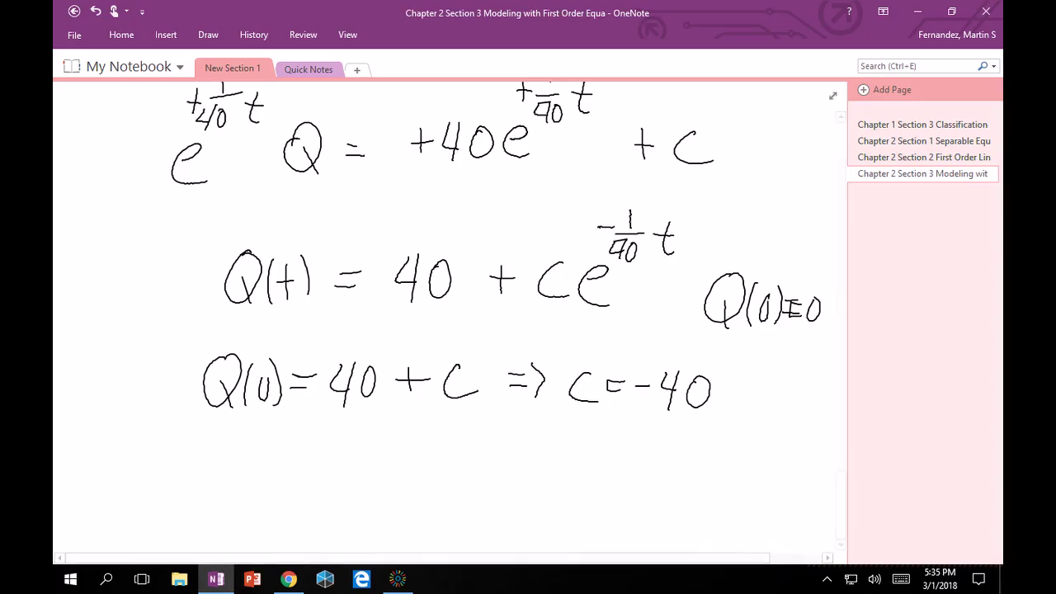
Ink Q(t) = 40 - 40e^(-t/40) on a fresh line below C = -40
left_click(840, 546)
left_click(840, 545)
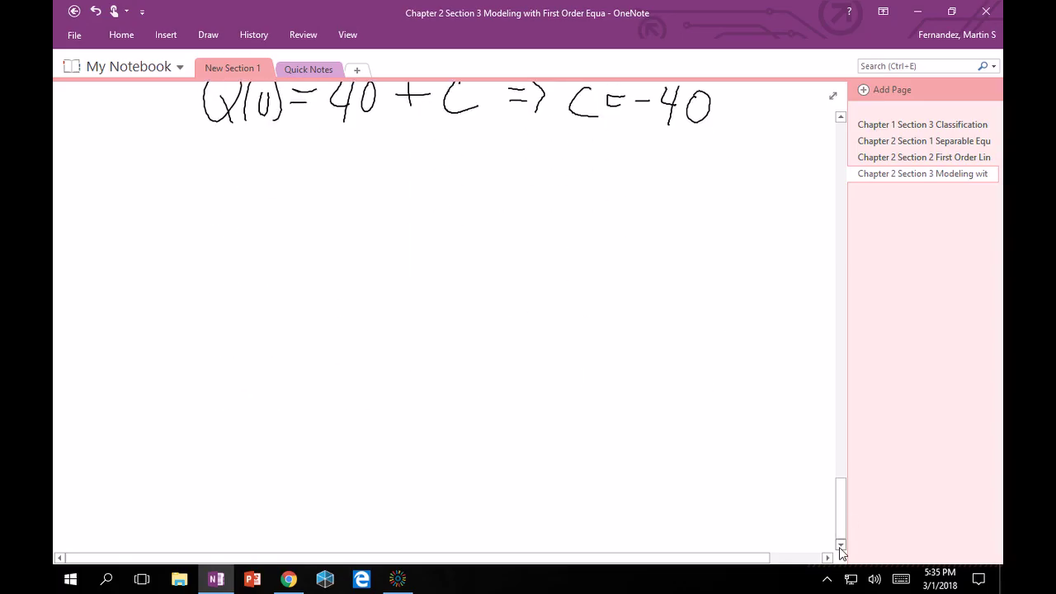
mouse_move(138, 217)
left_mouse_down()
mouse_move(121, 252)
mouse_move(148, 268)
mouse_move(142, 216)
mouse_move(151, 278)
left_mouse_up()
mouse_move(183, 224)
left_mouse_down()
mouse_move(177, 278)
mouse_move(195, 274)
mouse_move(206, 247)
left_mouse_up()
left_click_drag(213, 228, 216, 271)
mouse_move(238, 259)
left_mouse_down()
mouse_move(299, 224)
mouse_move(295, 252)
mouse_move(311, 220)
mouse_move(307, 273)
left_mouse_up()
mouse_move(328, 235)
left_mouse_down()
mouse_move(424, 250)
mouse_move(413, 275)
left_mouse_up()
mouse_move(444, 235)
left_mouse_down()
mouse_move(439, 265)
mouse_move(487, 239)
mouse_move(507, 272)
left_mouse_up()
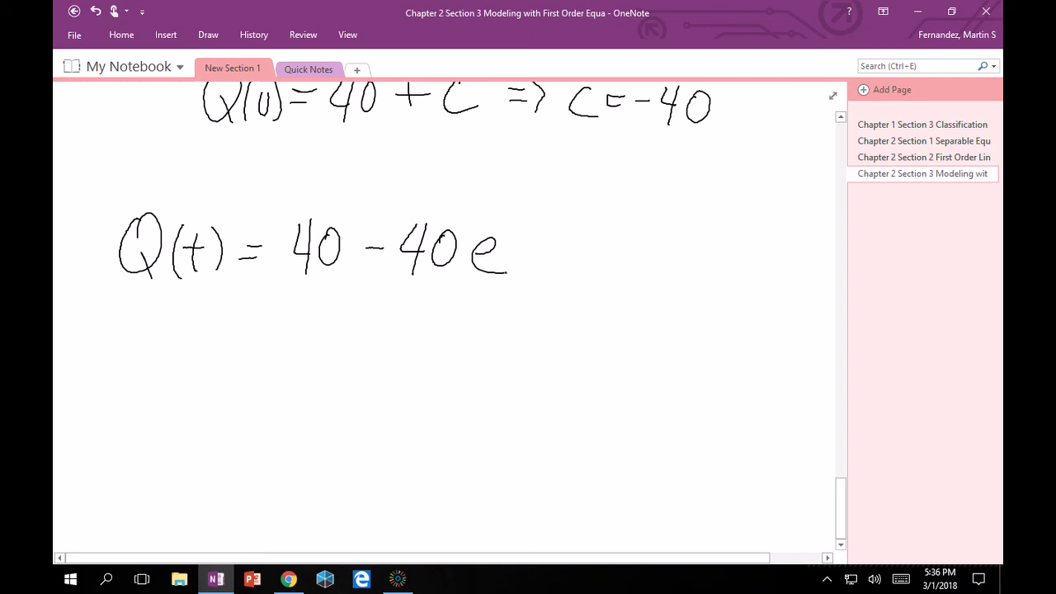
left_click_drag(483, 212, 504, 211)
left_click_drag(524, 177, 523, 206)
mouse_move(507, 192)
left_mouse_down()
mouse_move(535, 186)
mouse_move(515, 220)
mouse_move(541, 228)
left_mouse_up()
mouse_move(538, 216)
left_mouse_down()
mouse_move(536, 237)
mouse_move(555, 216)
left_mouse_up()
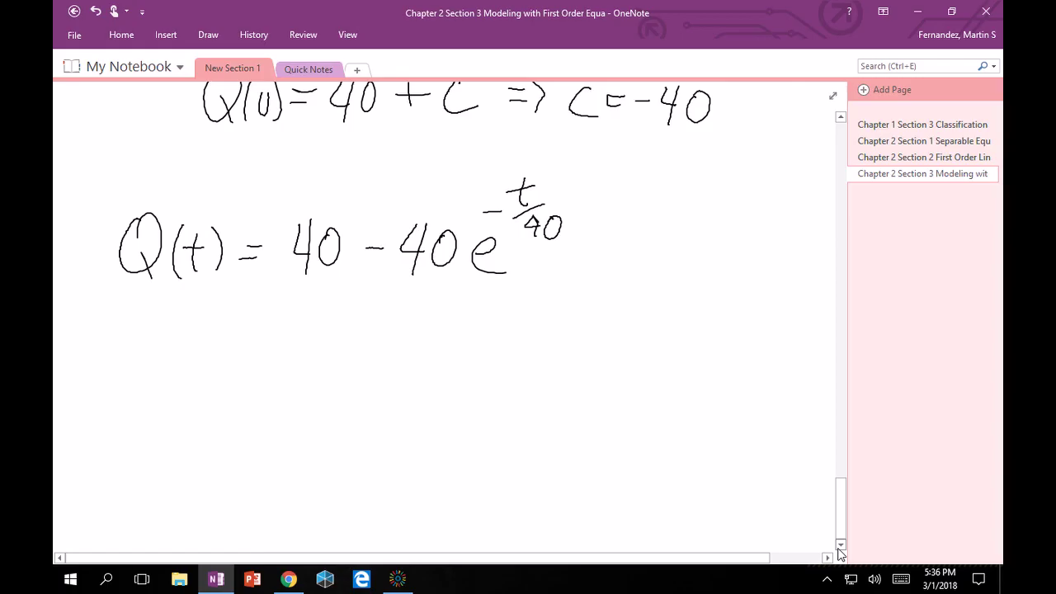
Handwrite the evaluation Q(10) = 40 - 40e^(-1/4)
left_click(208, 35)
left_click(173, 45)
mouse_move(144, 358)
left_mouse_down()
mouse_move(127, 399)
mouse_move(145, 355)
mouse_move(155, 399)
left_mouse_up()
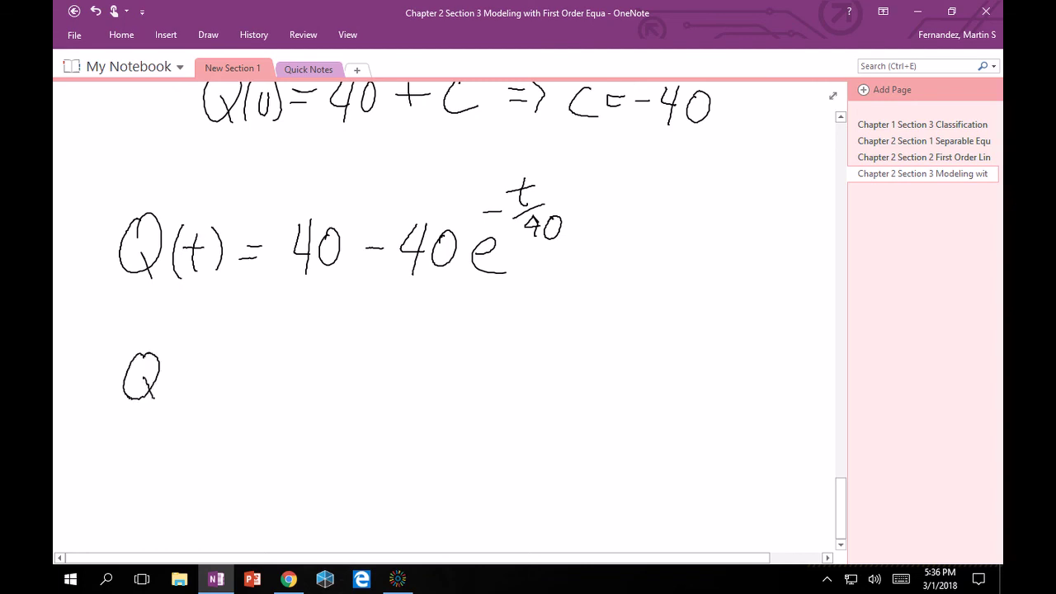
mouse_move(177, 347)
left_mouse_down()
mouse_move(174, 401)
mouse_move(198, 369)
mouse_move(216, 394)
mouse_move(248, 378)
left_mouse_up()
mouse_move(234, 364)
left_mouse_down()
mouse_move(299, 375)
mouse_move(292, 392)
left_mouse_up()
mouse_move(315, 358)
left_mouse_down()
mouse_move(308, 371)
mouse_move(314, 358)
mouse_move(405, 374)
left_mouse_up()
mouse_move(406, 346)
left_mouse_down()
mouse_move(399, 388)
mouse_move(421, 358)
mouse_move(469, 365)
mouse_move(474, 388)
left_mouse_up()
mouse_move(456, 328)
left_mouse_down()
mouse_move(484, 328)
mouse_move(483, 341)
left_mouse_up()
mouse_move(503, 320)
left_mouse_down()
mouse_move(494, 339)
mouse_move(505, 365)
mouse_move(545, 377)
left_mouse_up()
Add ≈ 8.85 lb salt and box the final answer
mouse_move(522, 362)
left_mouse_down()
mouse_move(548, 362)
mouse_move(521, 379)
mouse_move(563, 372)
mouse_move(548, 354)
mouse_move(564, 353)
mouse_move(585, 385)
mouse_move(602, 350)
mouse_move(642, 368)
mouse_move(678, 353)
left_mouse_up()
left_click(621, 381)
left_click_drag(678, 355, 676, 384)
mouse_move(712, 387)
left_mouse_down()
mouse_move(721, 373)
mouse_move(724, 393)
left_mouse_up()
left_click_drag(741, 348, 740, 389)
mouse_move(681, 415)
left_mouse_down()
mouse_move(668, 439)
mouse_move(741, 447)
left_mouse_up()
left_click_drag(731, 430, 748, 432)
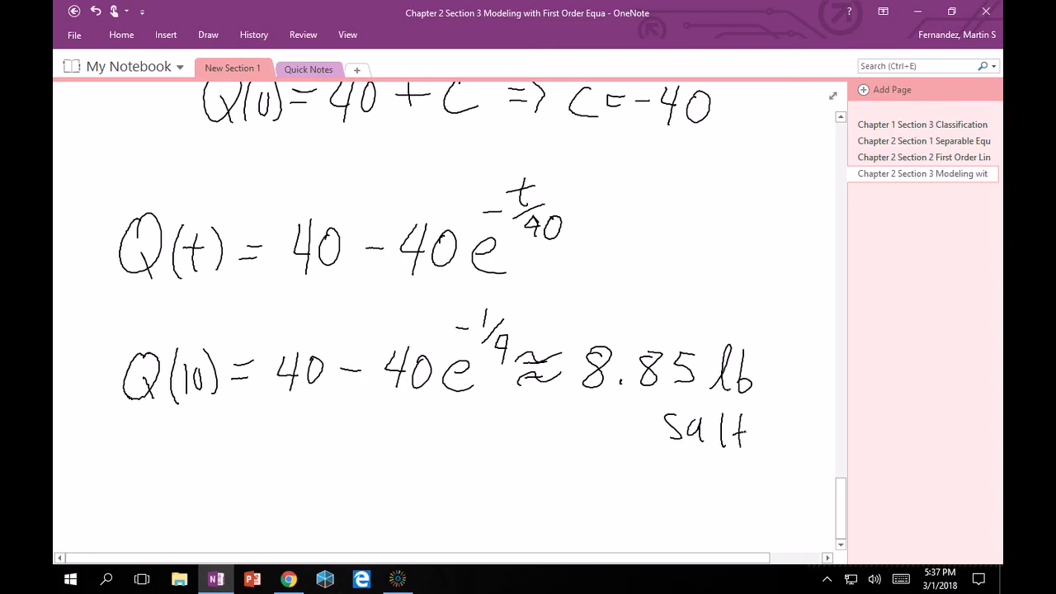
mouse_move(573, 299)
left_mouse_down()
mouse_move(560, 445)
mouse_move(761, 500)
mouse_move(764, 330)
mouse_move(570, 304)
left_mouse_up()
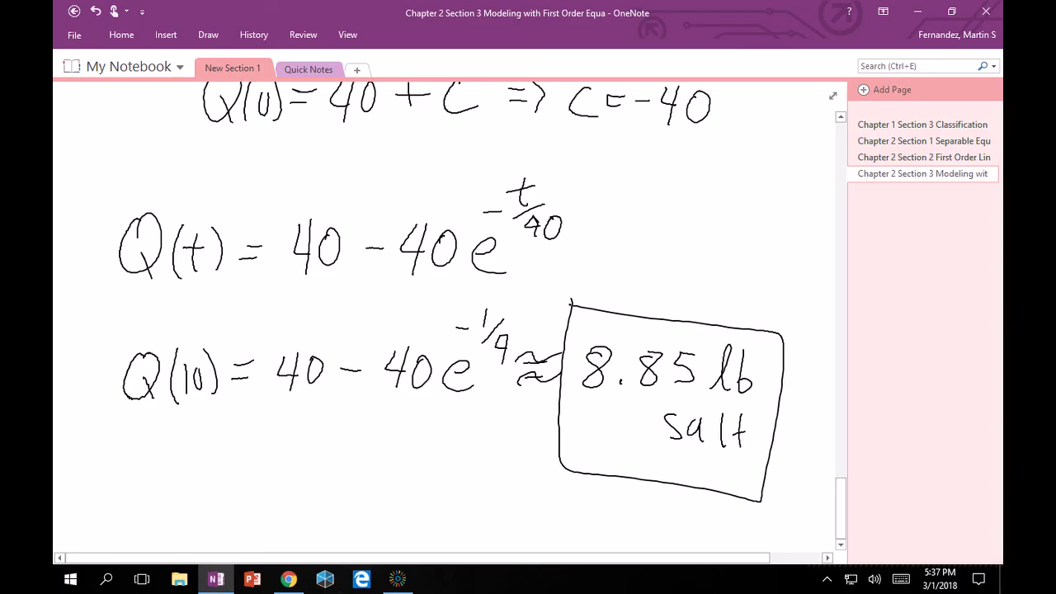